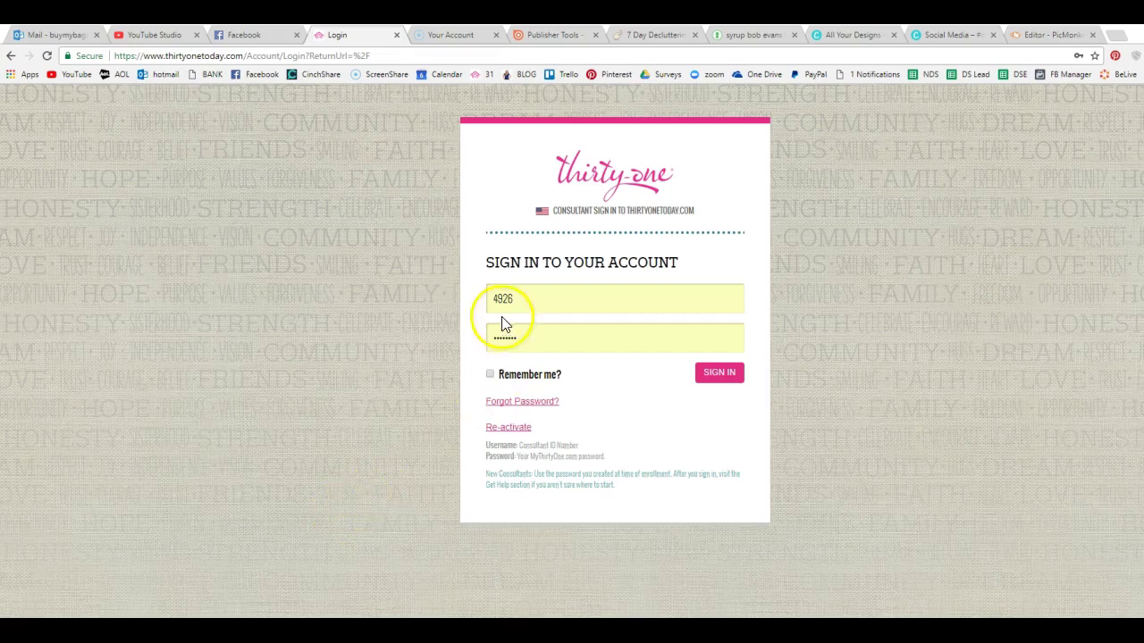
Sign in as the consultant, skip the weekly deals prompt, and scroll to Marketing material
click(337, 41)
click(720, 374)
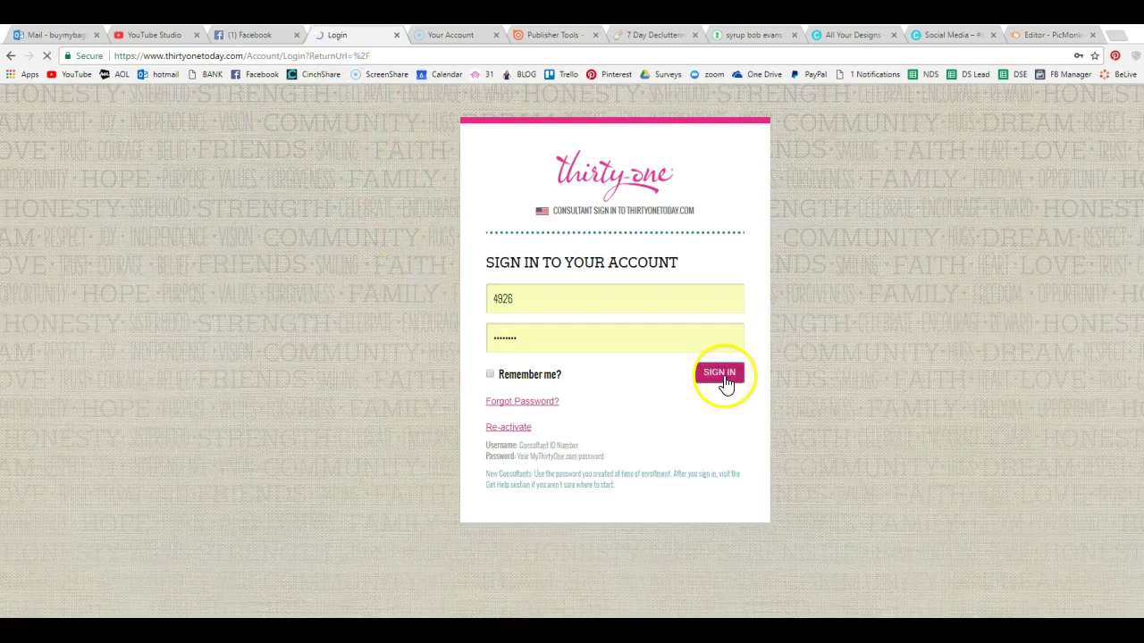
click(683, 227)
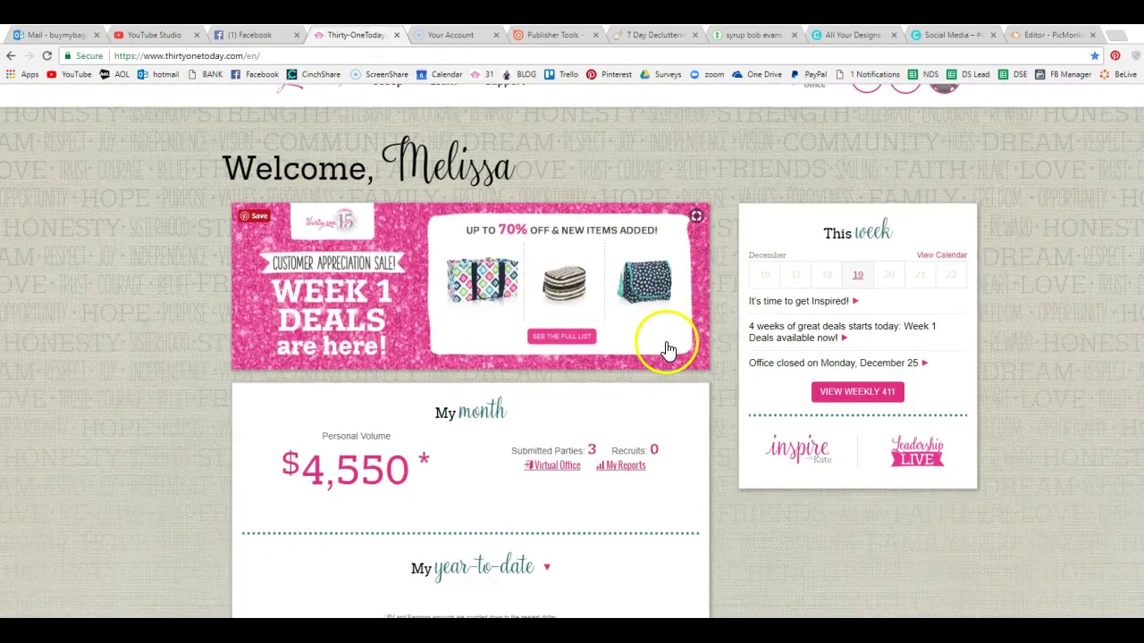
scroll(661, 347, down, 10)
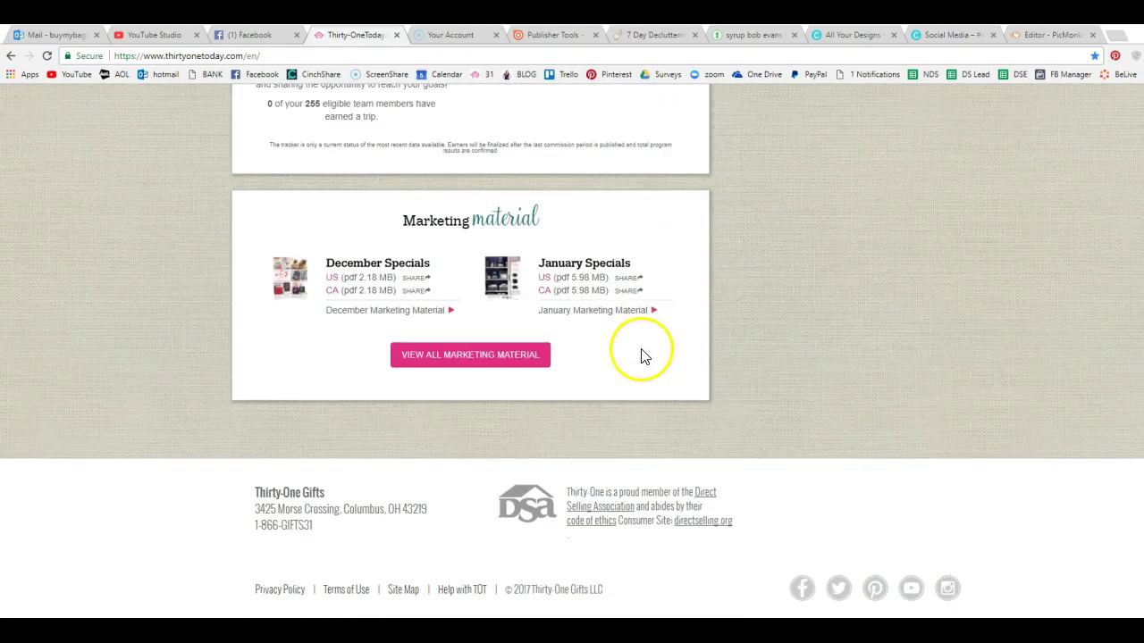
Open the Fall/Winter Marketing Material and then the US PDF of Best of Mini Catalog
click(447, 358)
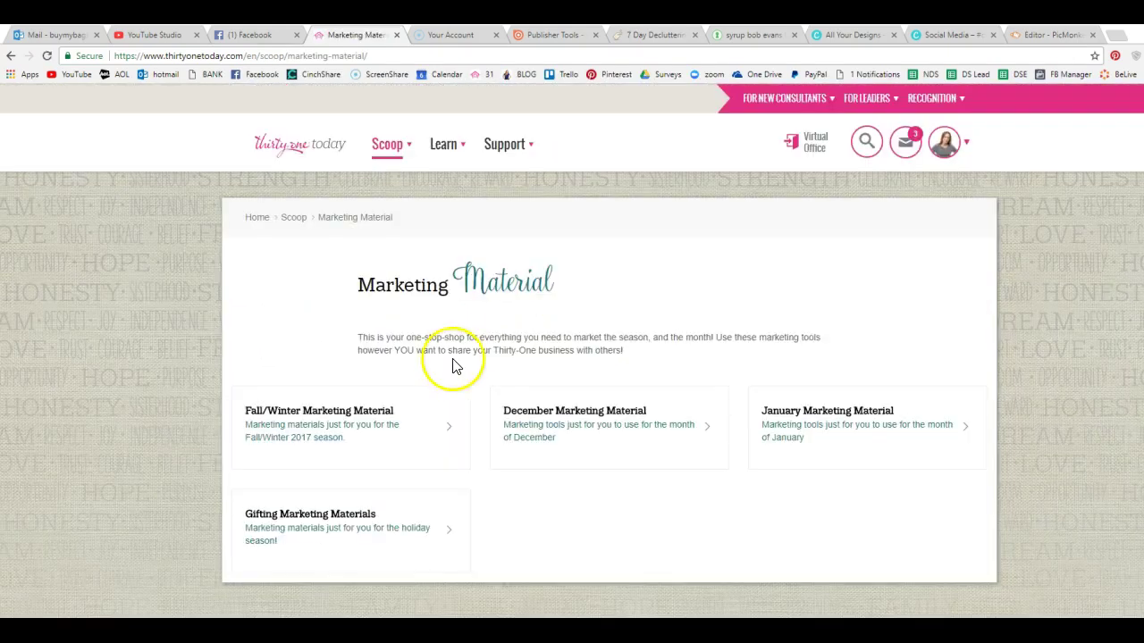
click(330, 439)
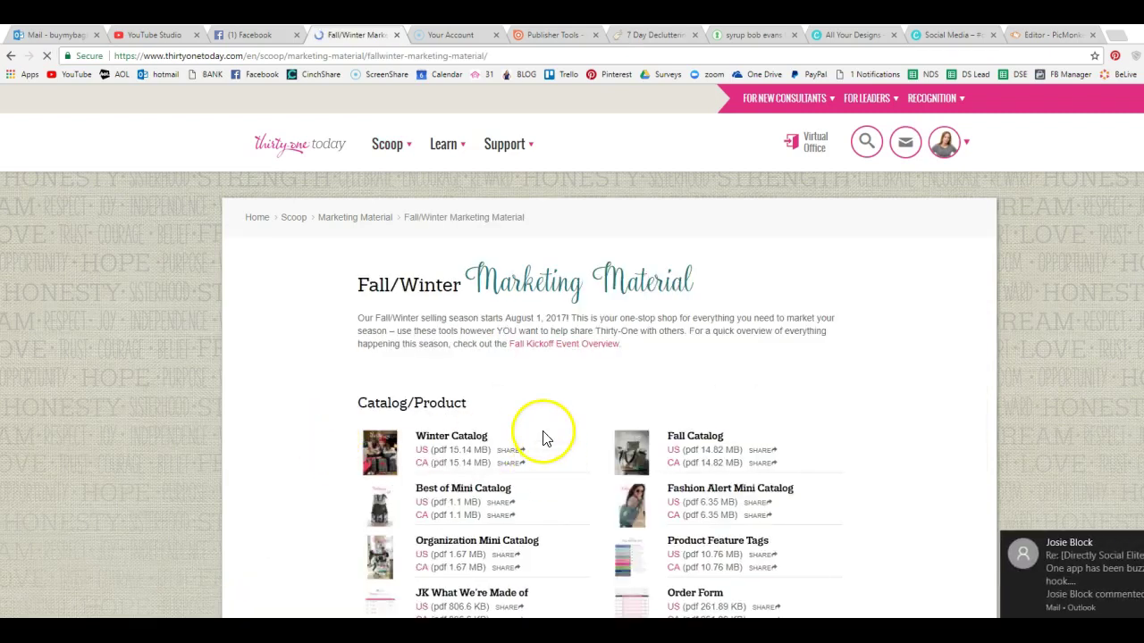
scroll(541, 434, down, 1)
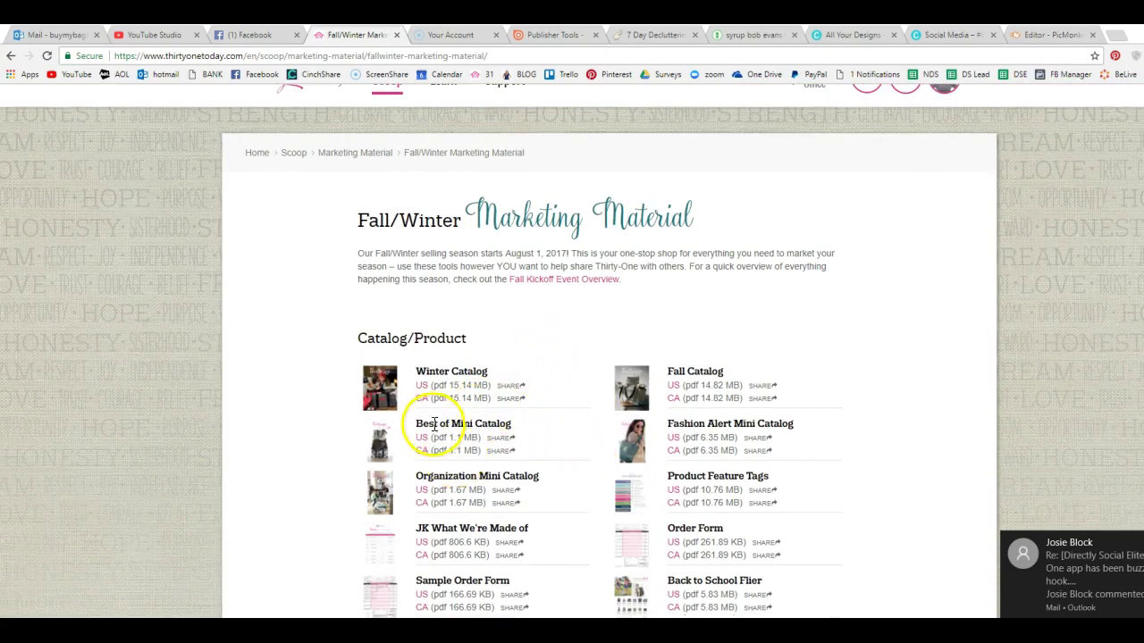
scroll(422, 445, down, 3)
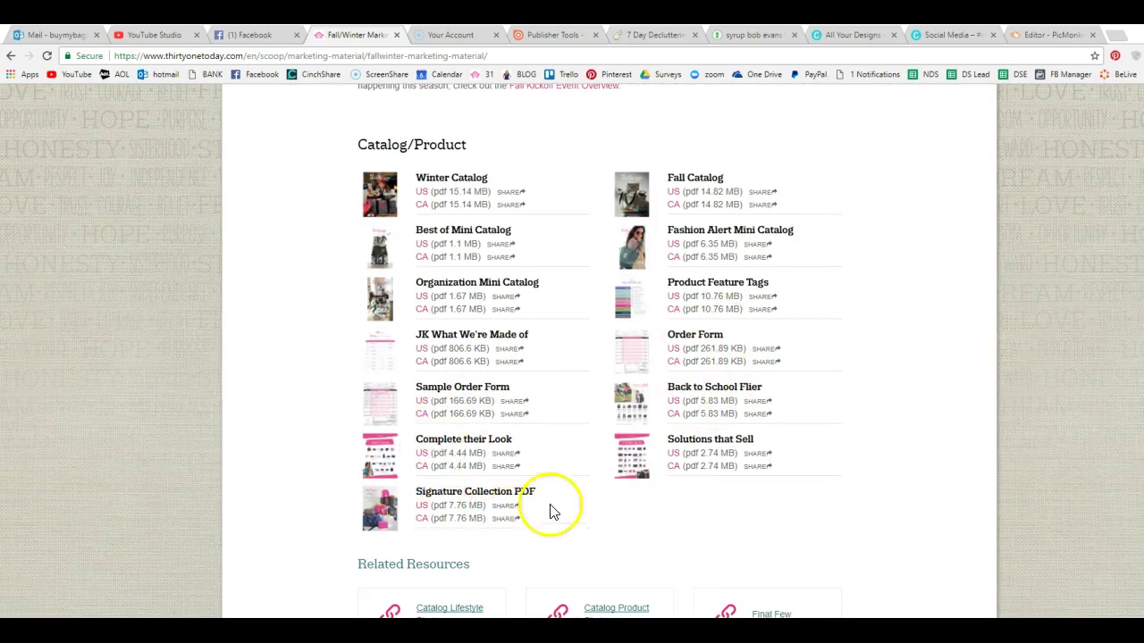
scroll(581, 492, down, 3)
scroll(605, 467, down, 5)
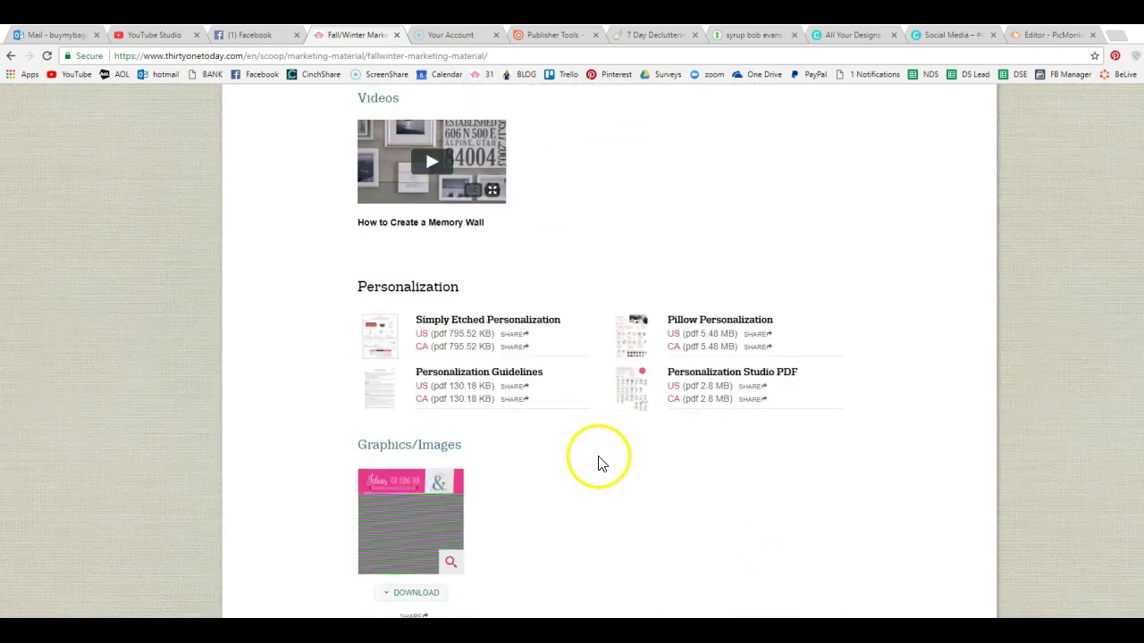
scroll(599, 463, up, 10)
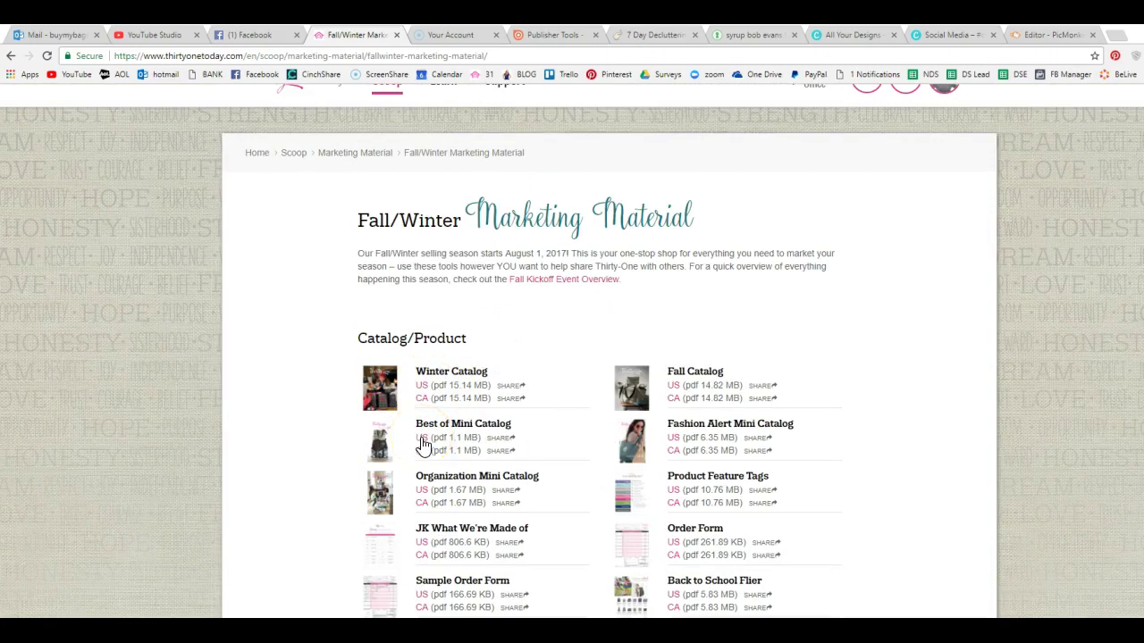
click(422, 439)
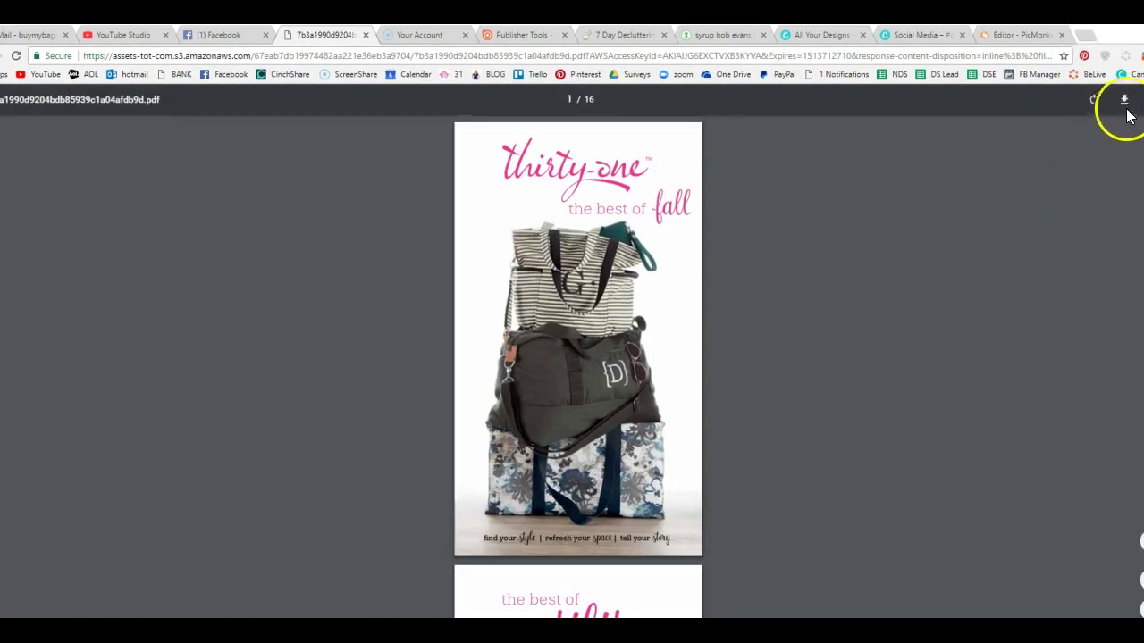
Download the catalog PDF and save it to the Desktop as 'mini'
click(1125, 101)
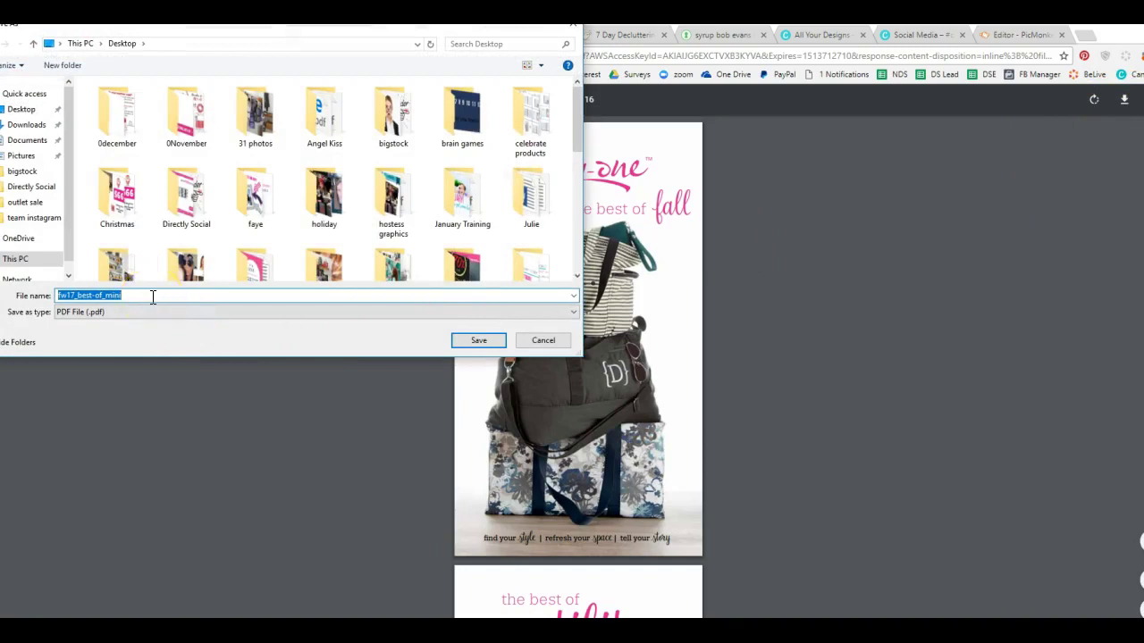
text(mini)
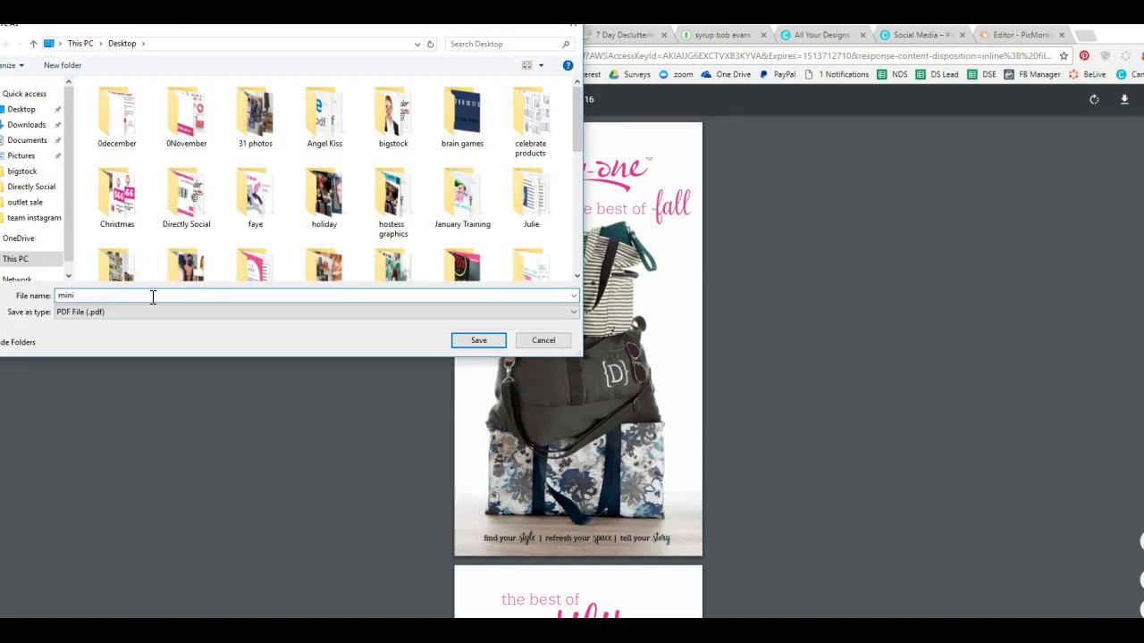
click(43, 111)
click(123, 234)
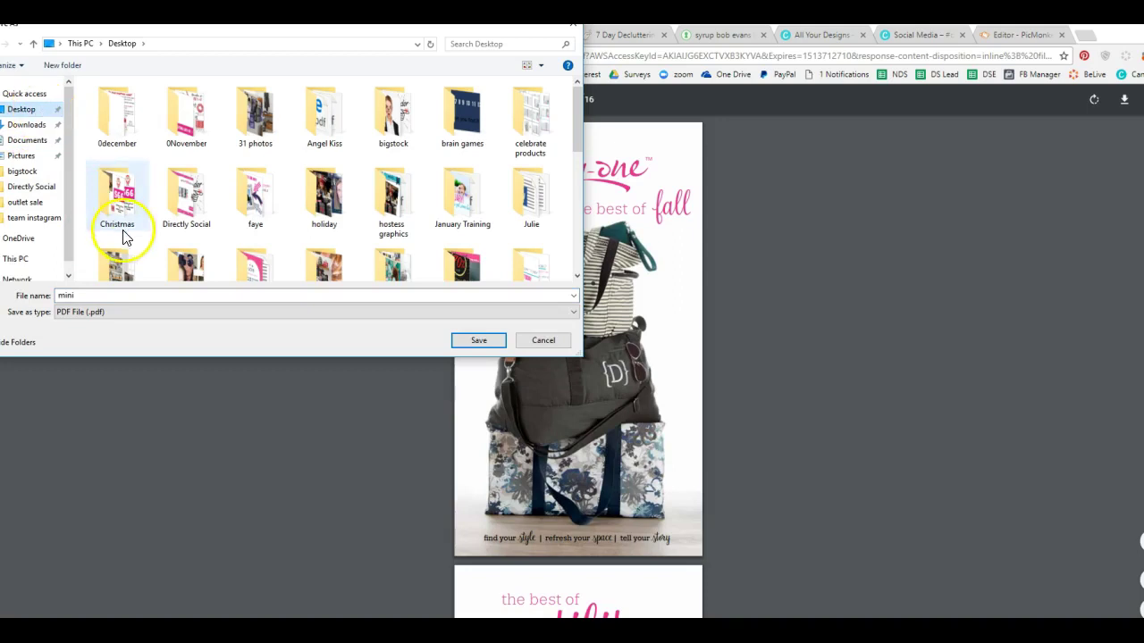
double_click(66, 296)
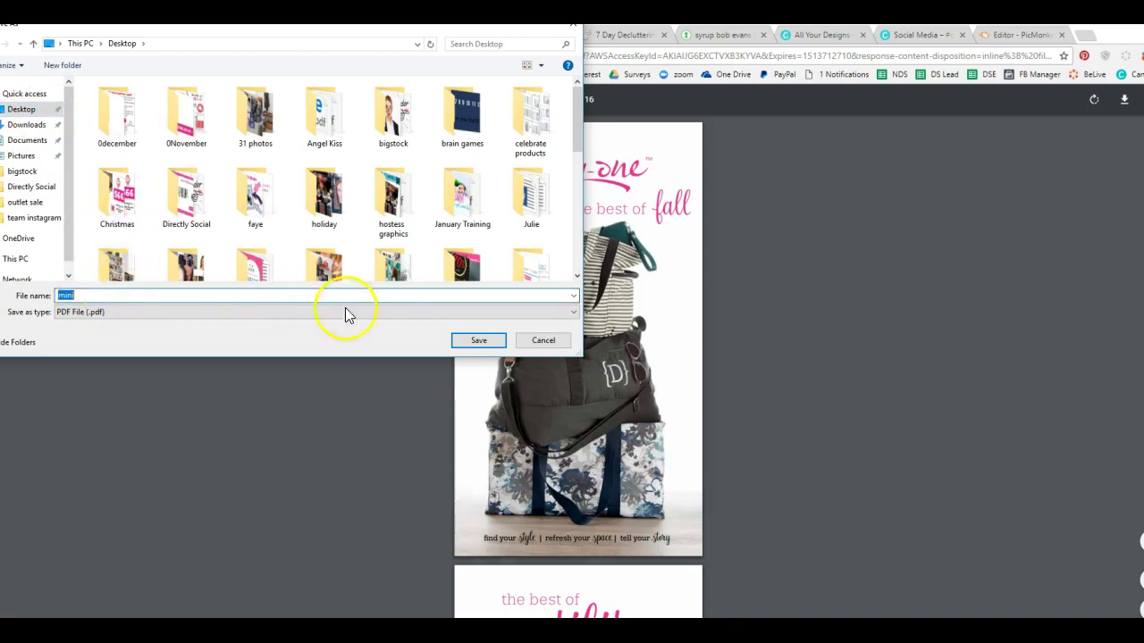
click(478, 339)
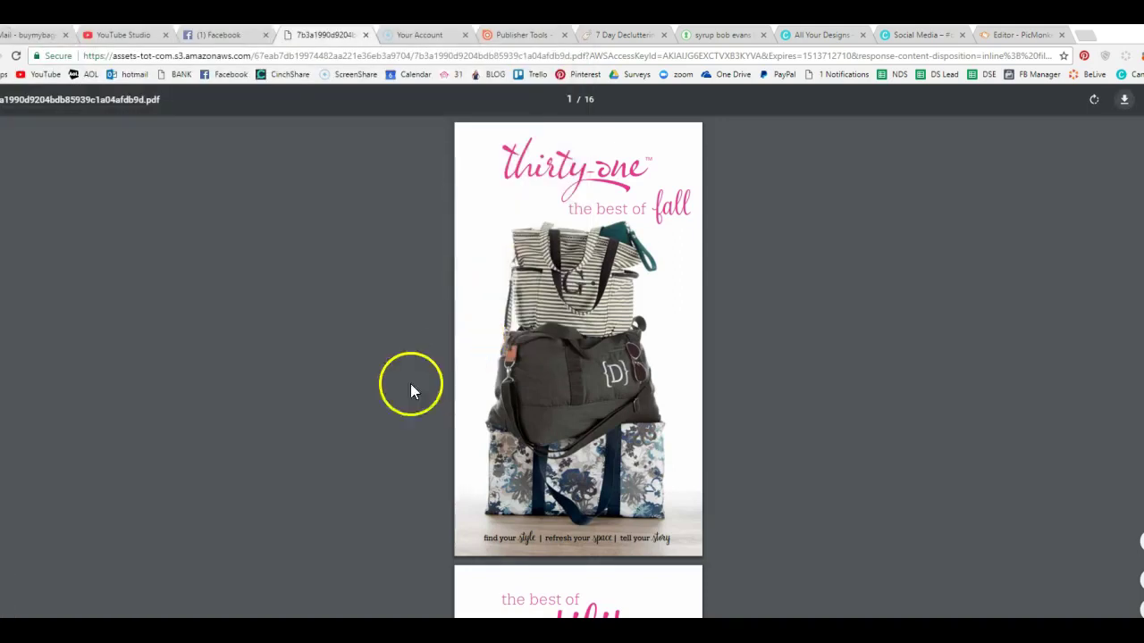
In issuu Publisher Tools, upload mini.pdf from the Desktop as a new publication
click(501, 39)
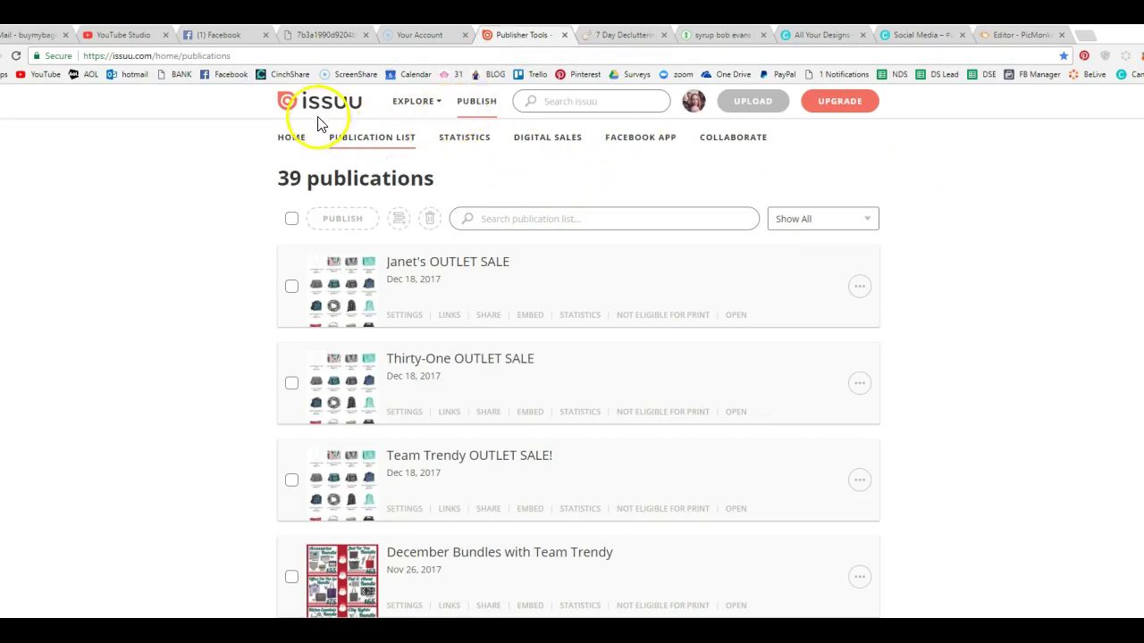
click(752, 109)
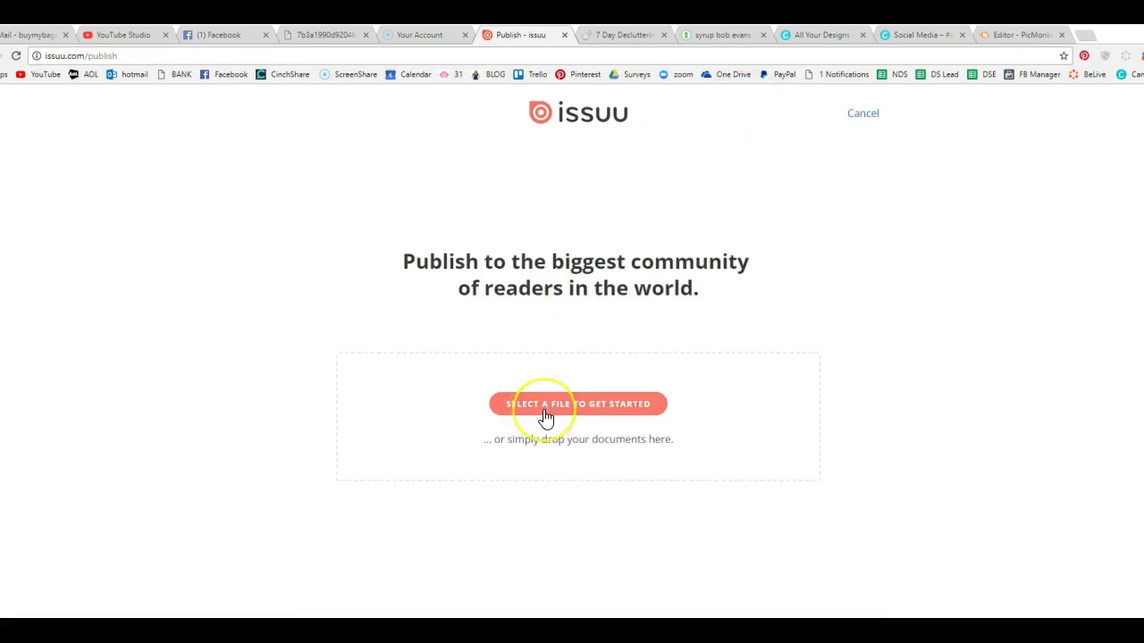
click(546, 416)
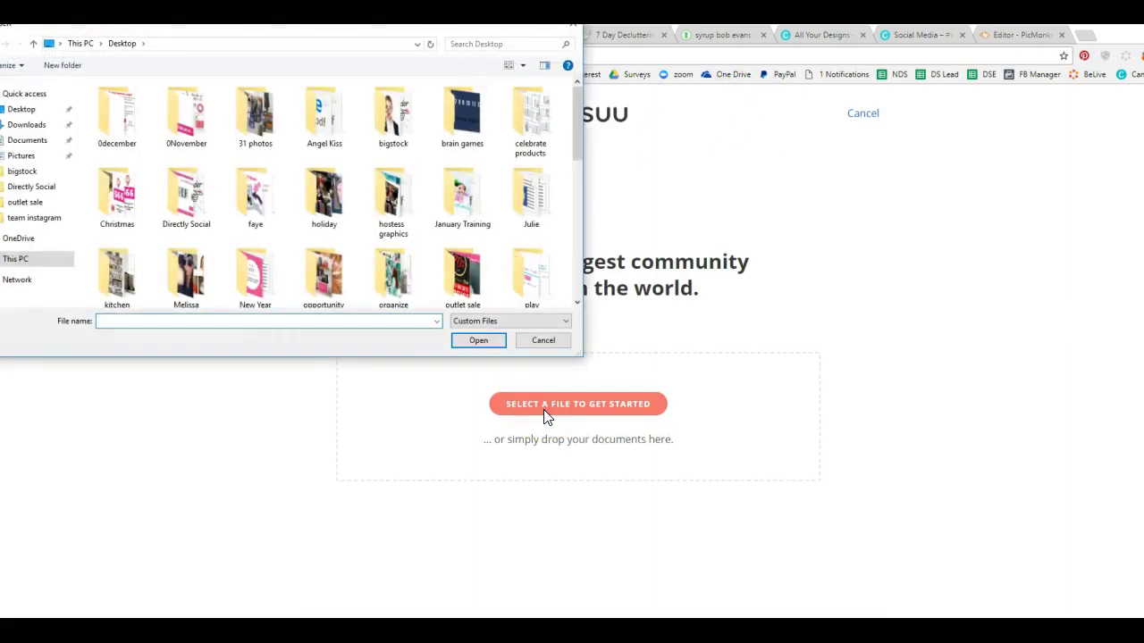
scroll(364, 261, down, 5)
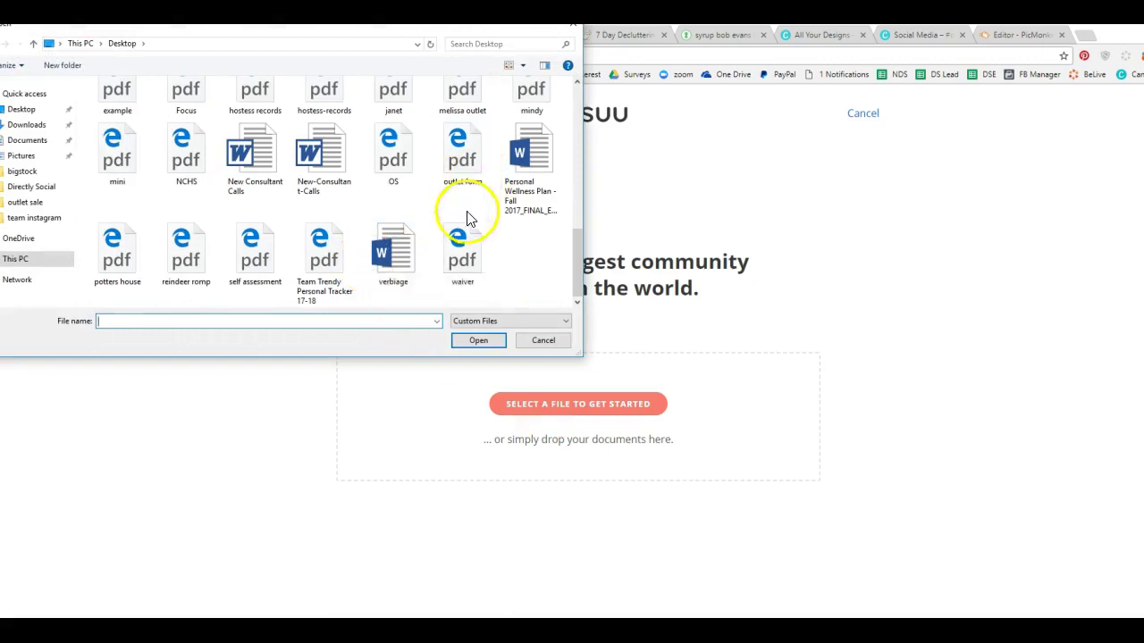
double_click(113, 179)
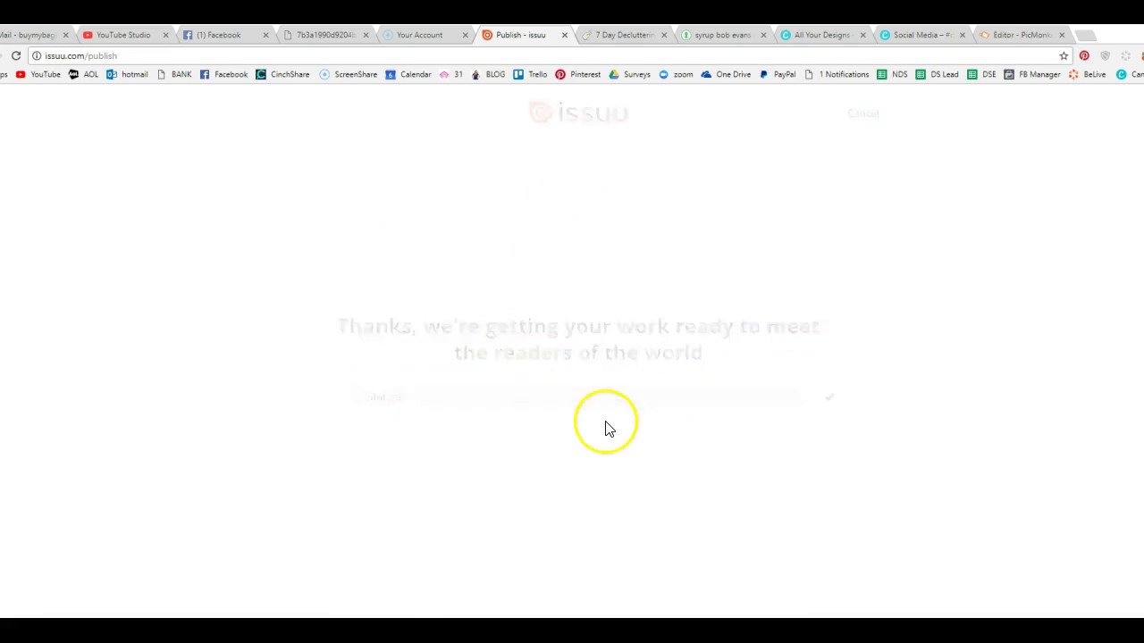
Set the publication title to 'Mini Catalog'
click(386, 252)
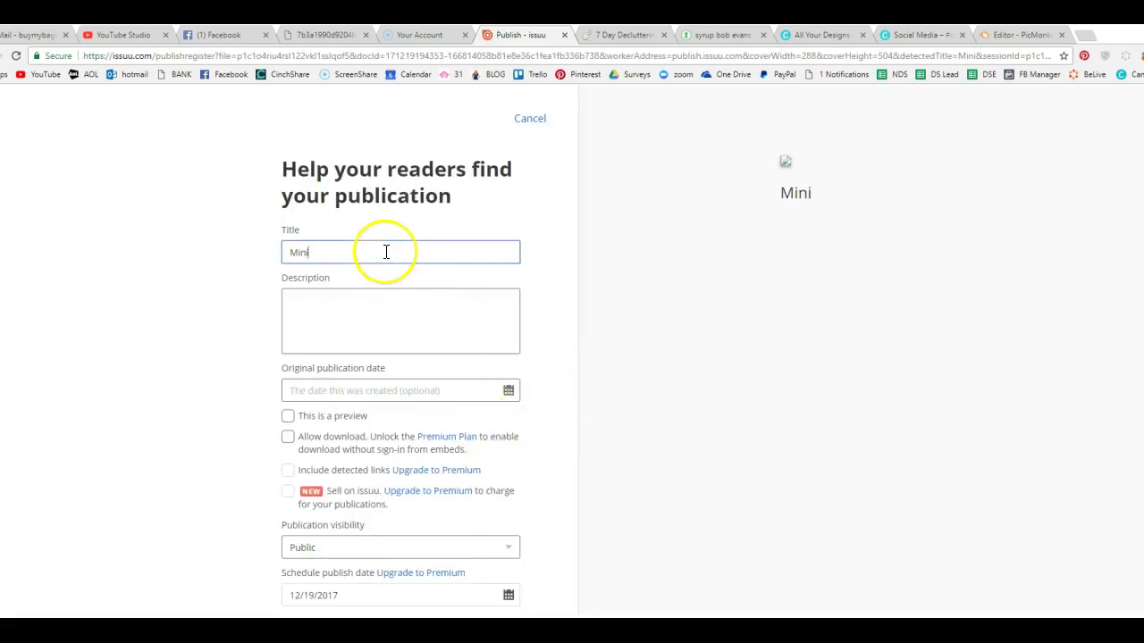
drag(386, 252, 244, 238)
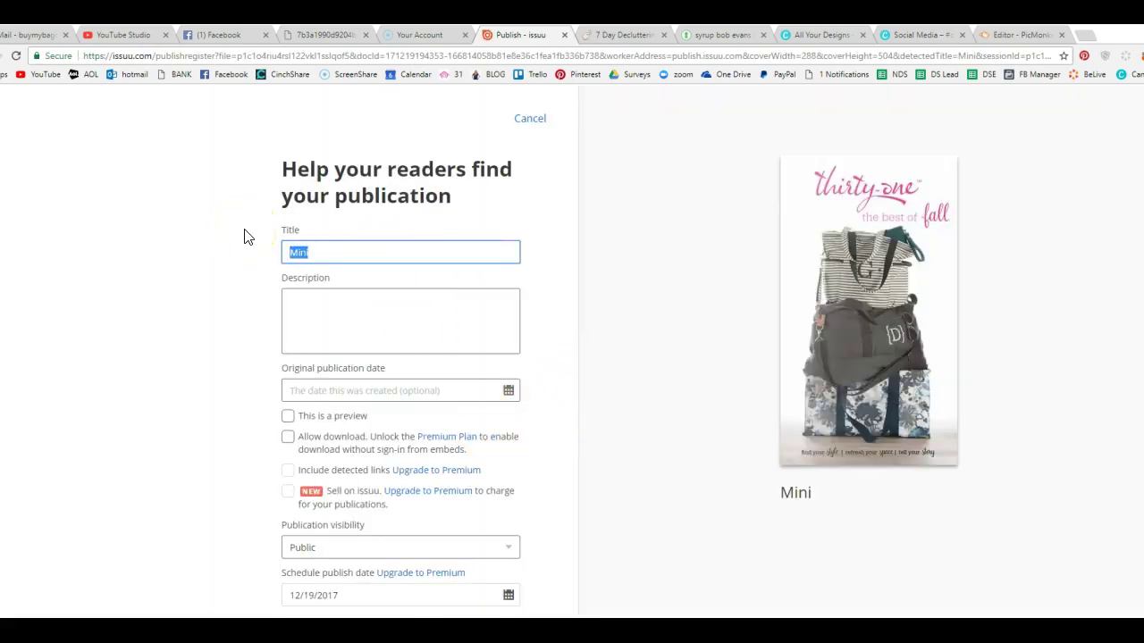
text(Mini)
Add the Thirty-One Gifts shop description, fixing the 'Giftsa' typo, and publish it publicly
click(331, 305)
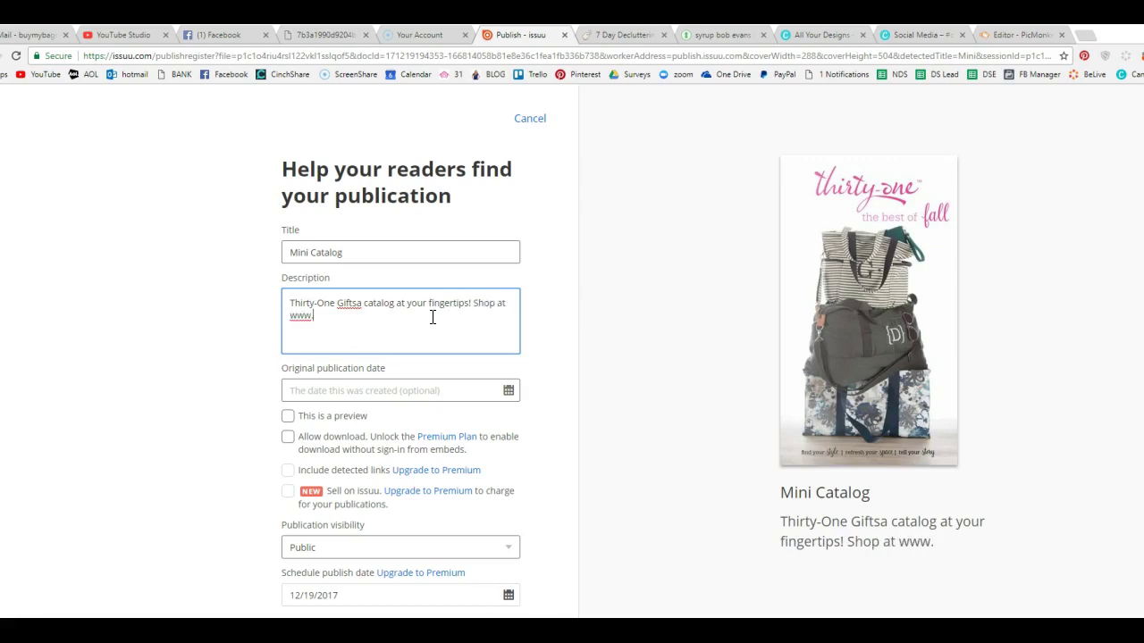
text(ags.com)
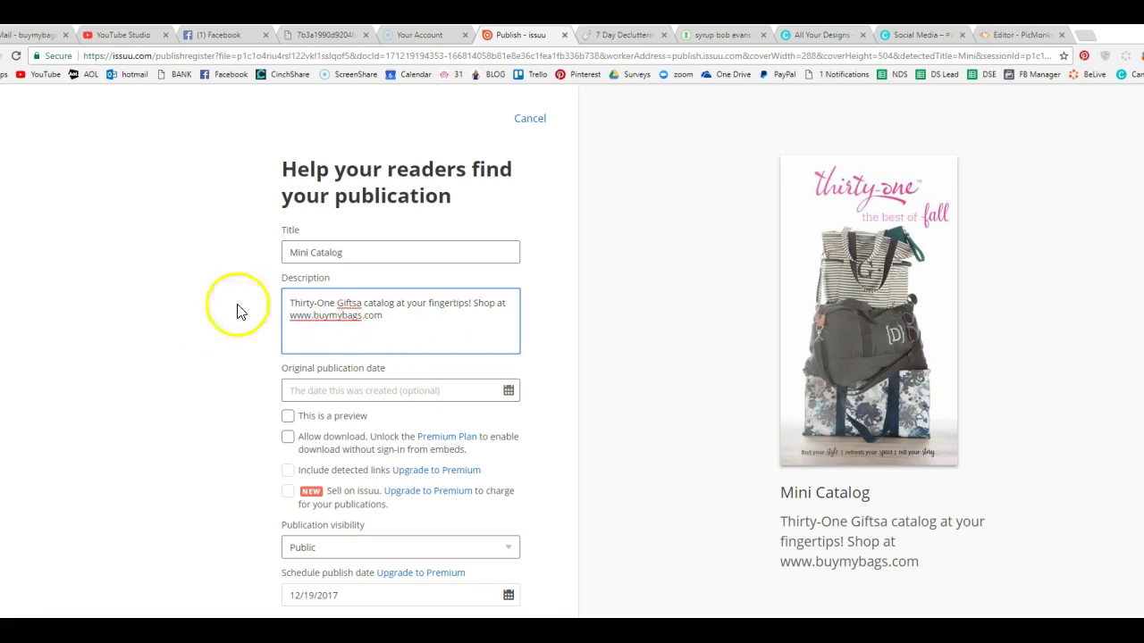
click(361, 304)
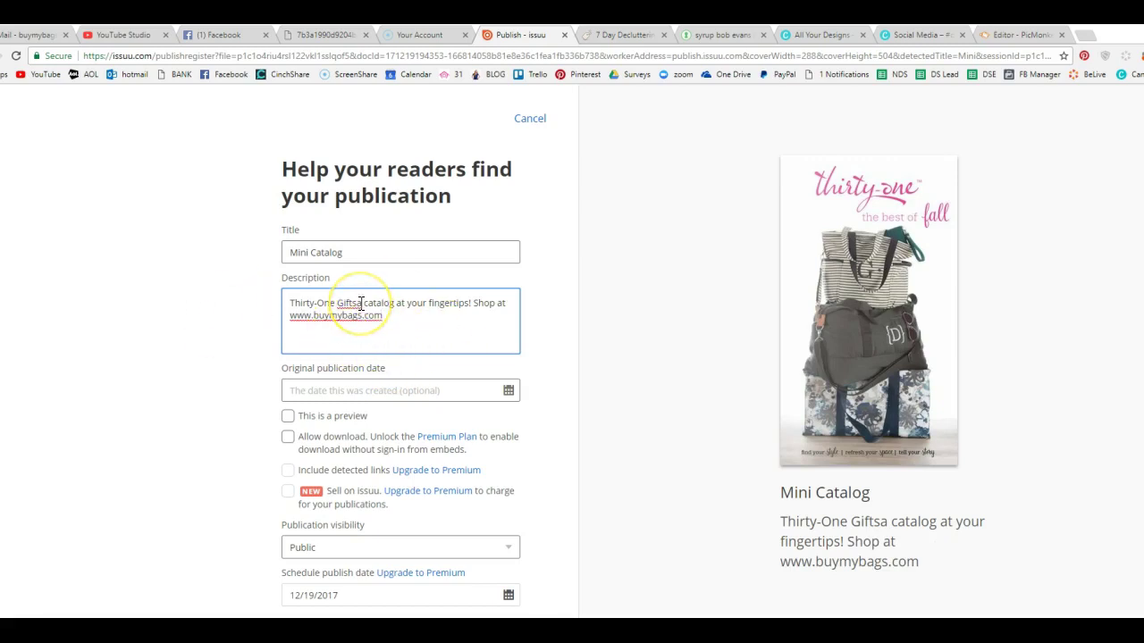
key(BackSpace)
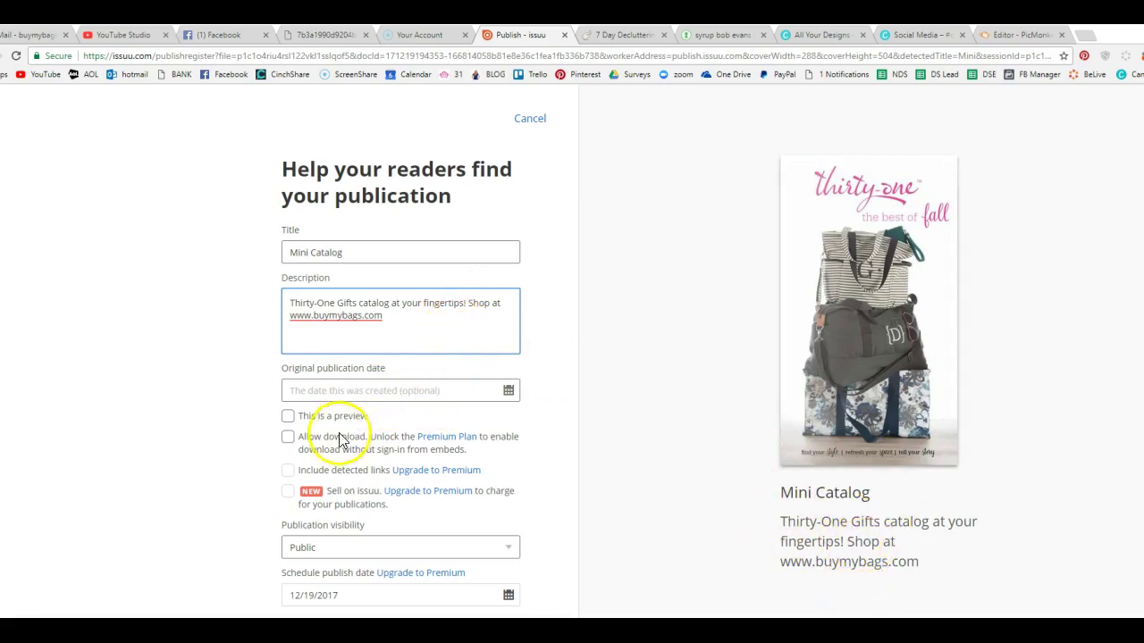
scroll(384, 550, down, 1)
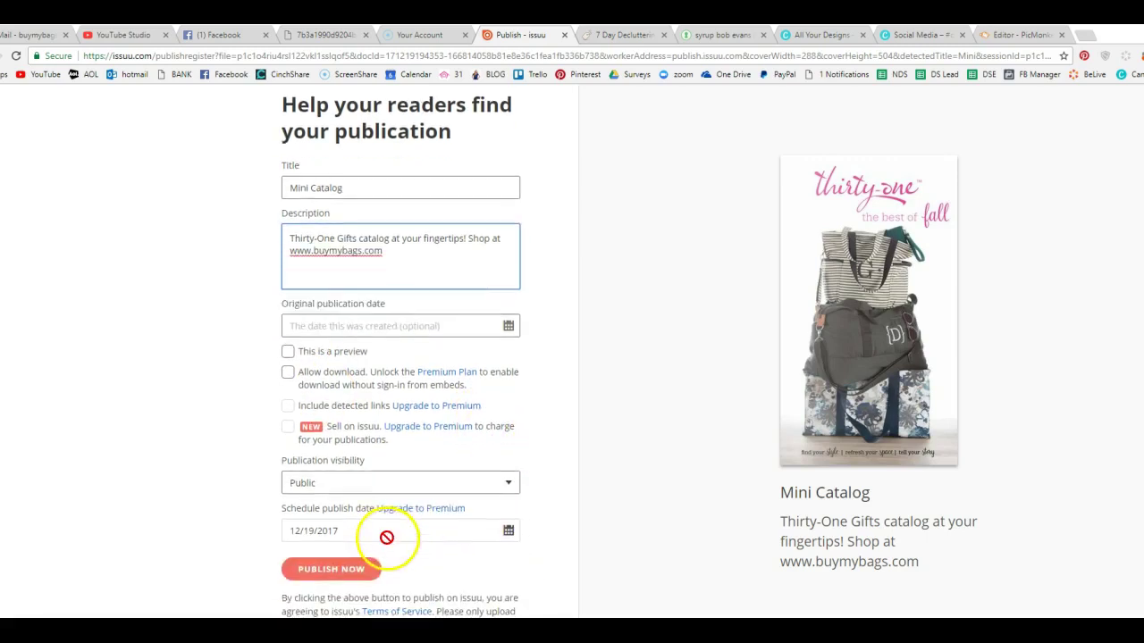
scroll(386, 537, down, 1)
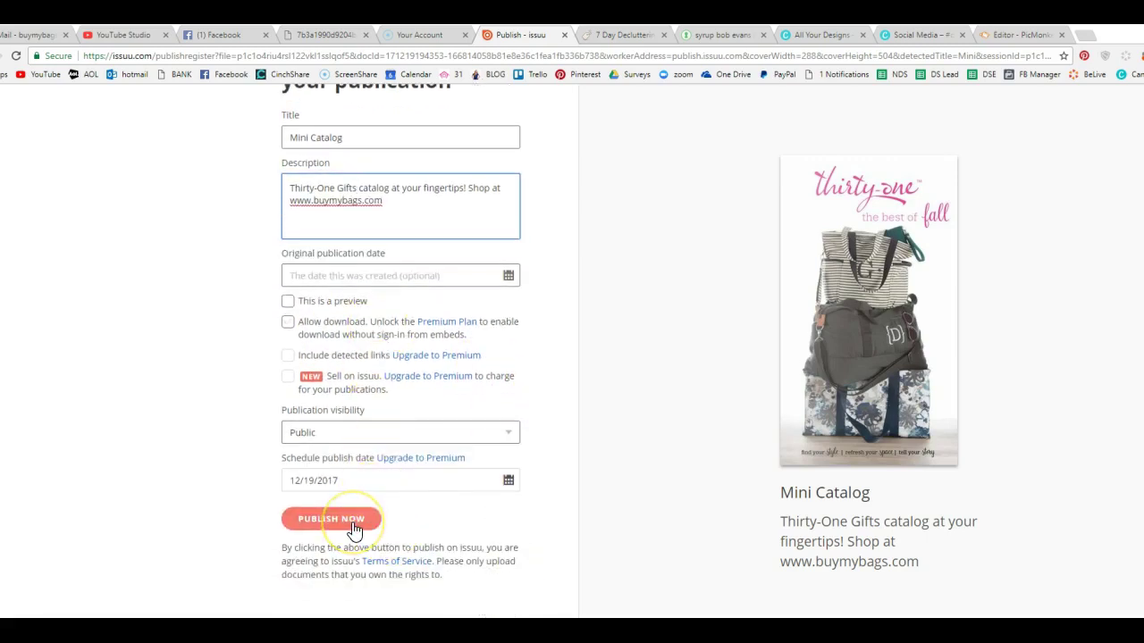
click(354, 529)
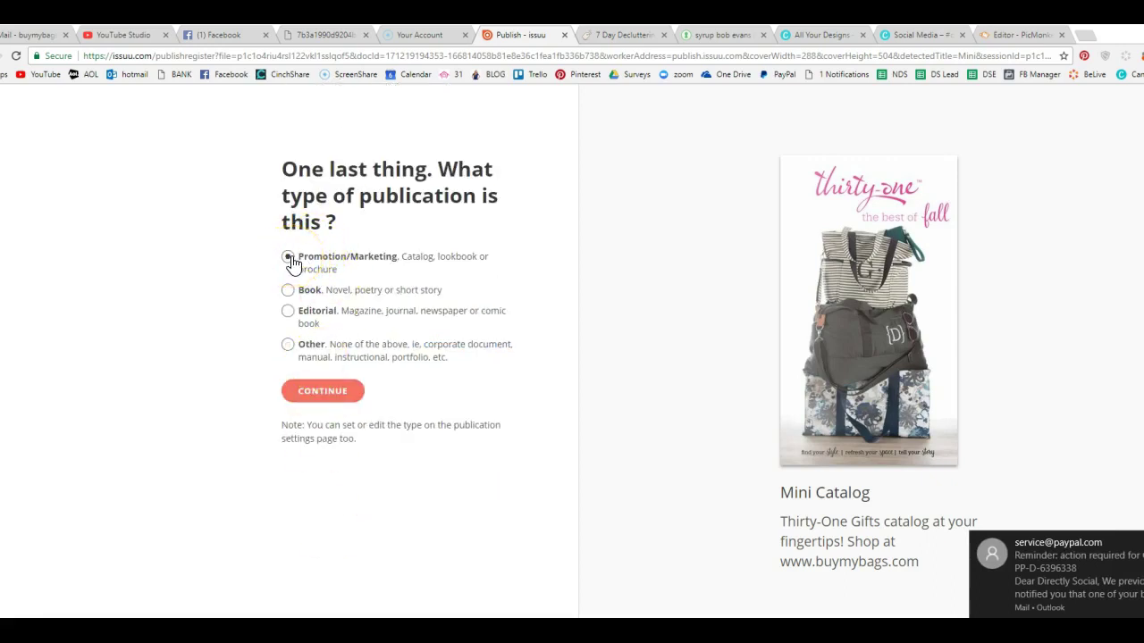
Classify Mini Catalog as a Promotion/Marketing publication and finish publishing
click(288, 258)
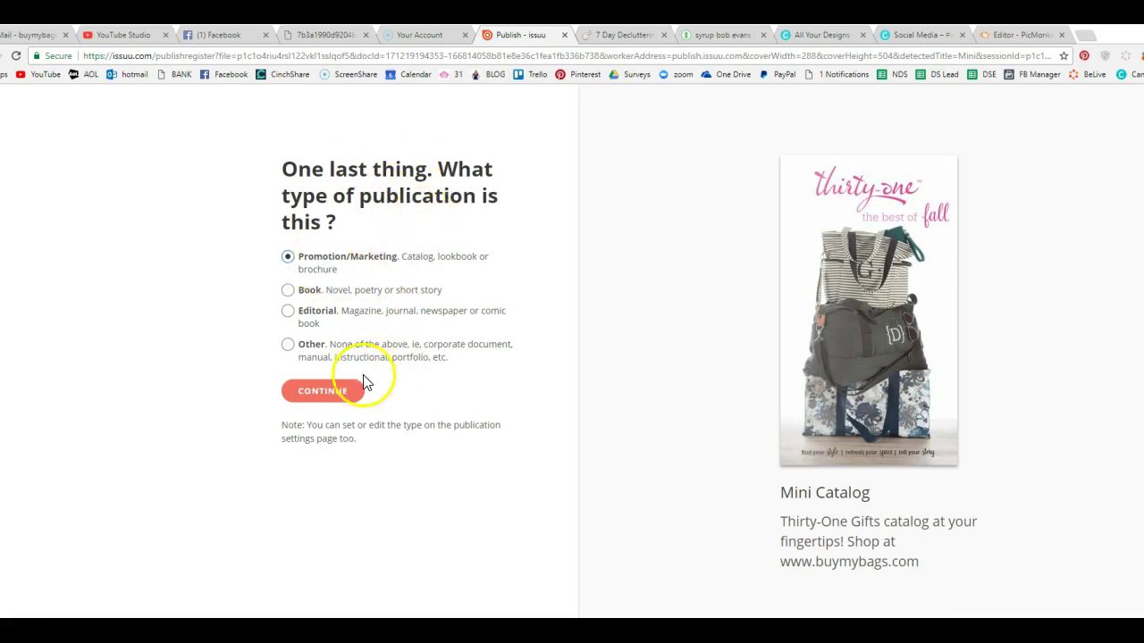
click(341, 403)
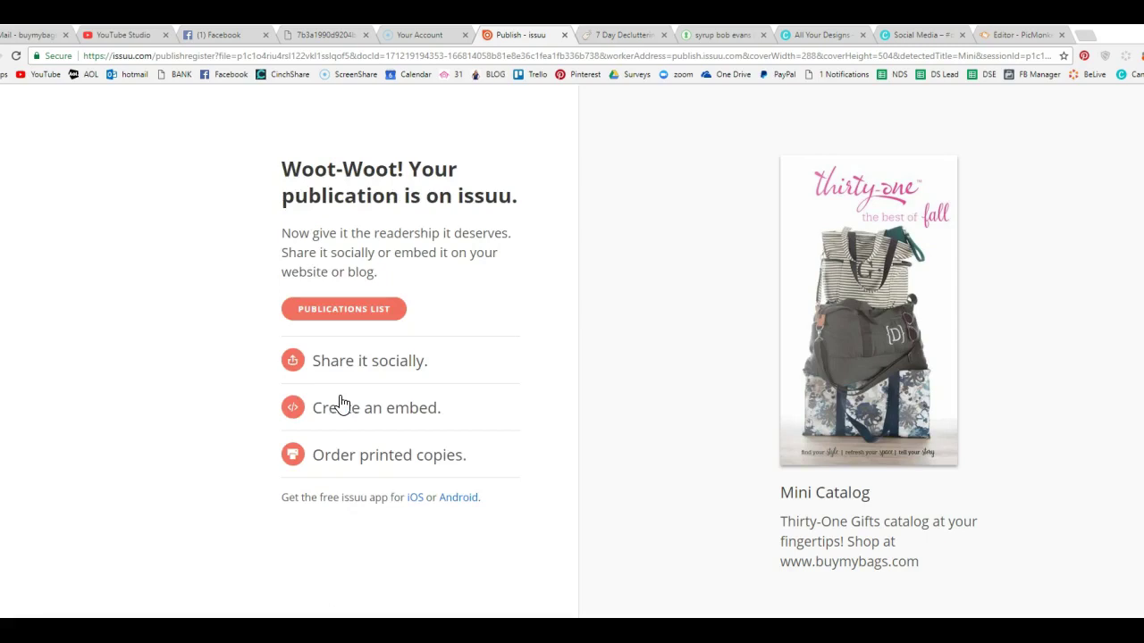
click(340, 314)
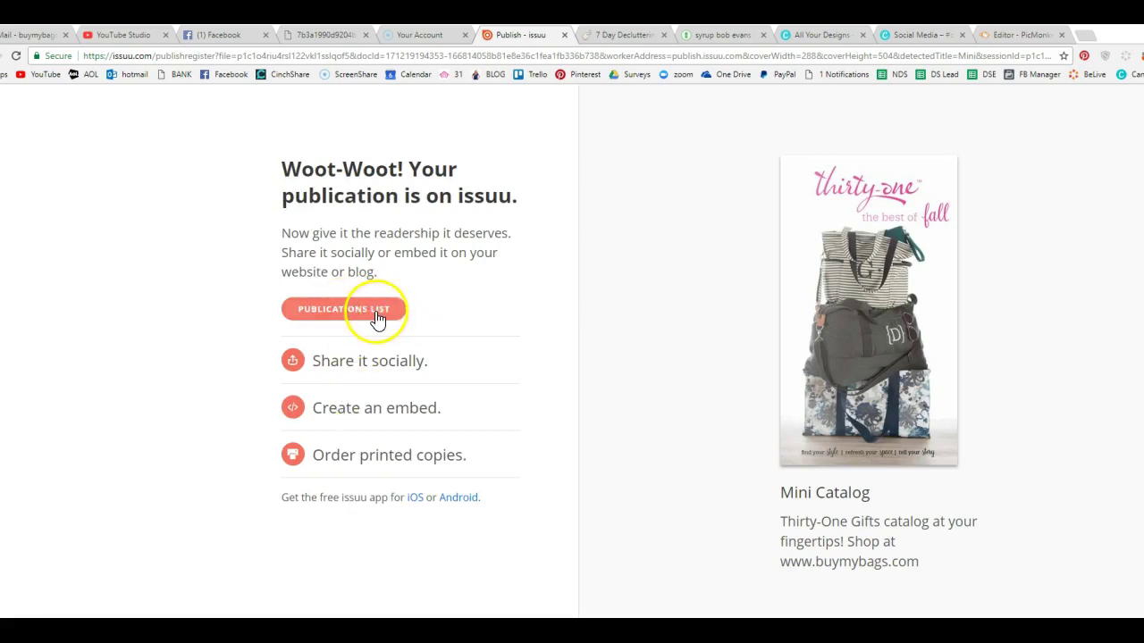
Copy the publication's issuu link from the social sharing options, then go to the publications list
click(350, 372)
click(613, 389)
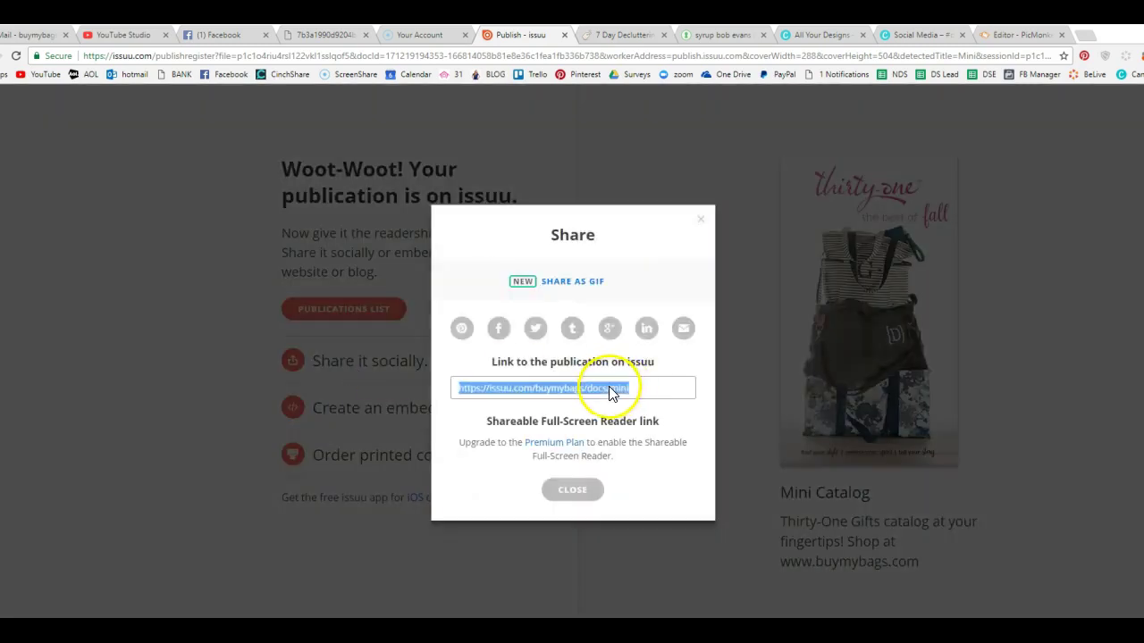
right_click(611, 394)
click(625, 399)
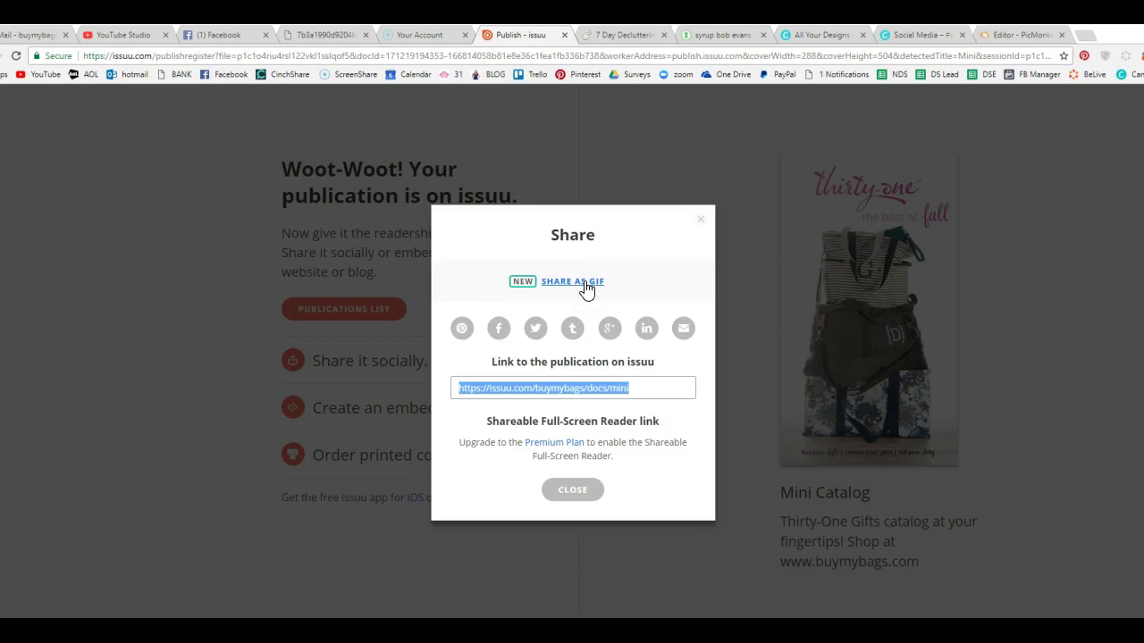
click(587, 502)
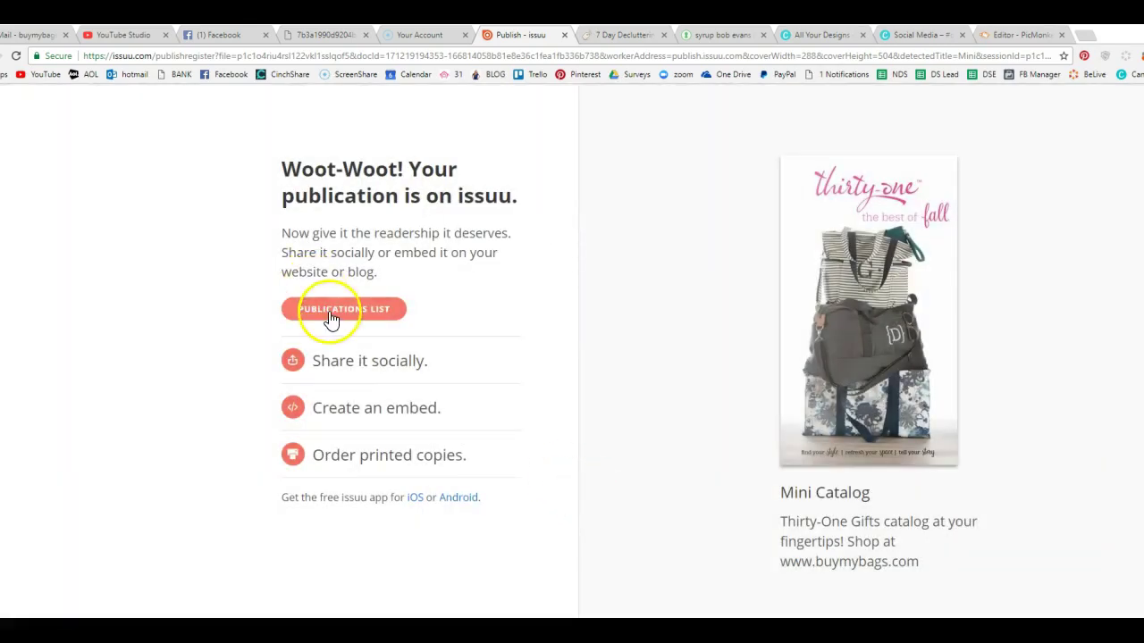
click(331, 310)
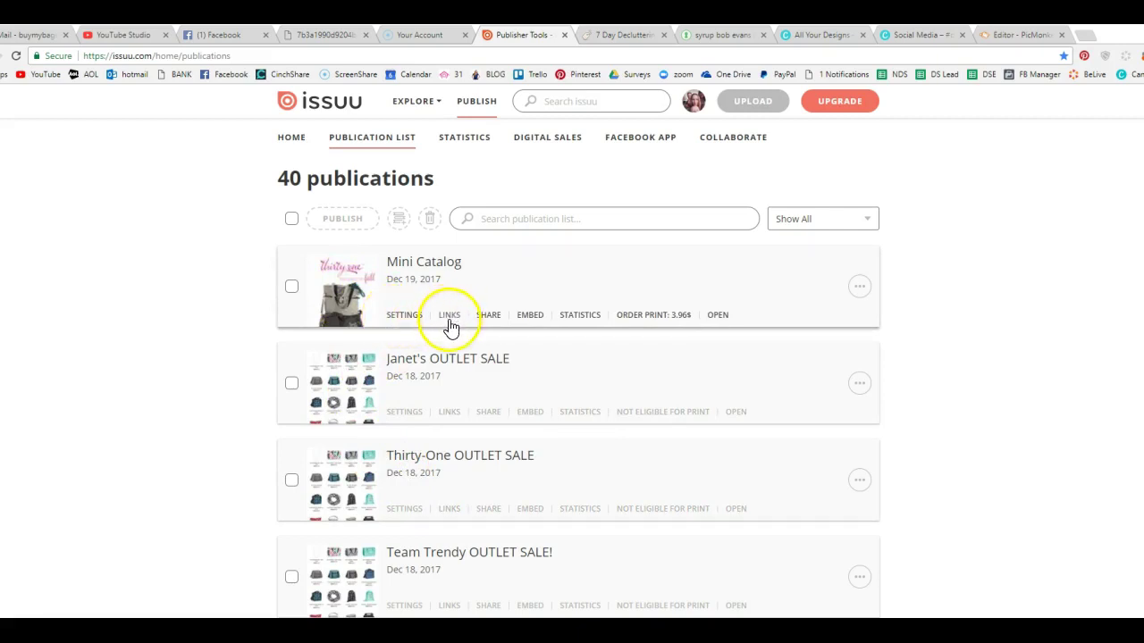
Open the Web & Video Links editor for Mini Catalog
click(450, 320)
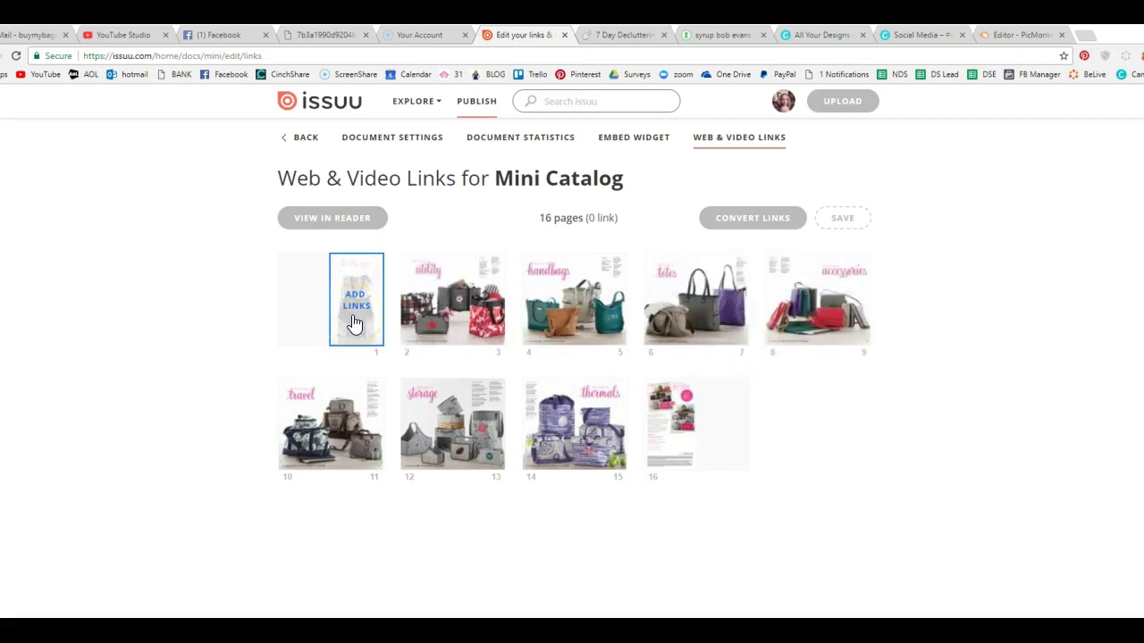
click(364, 313)
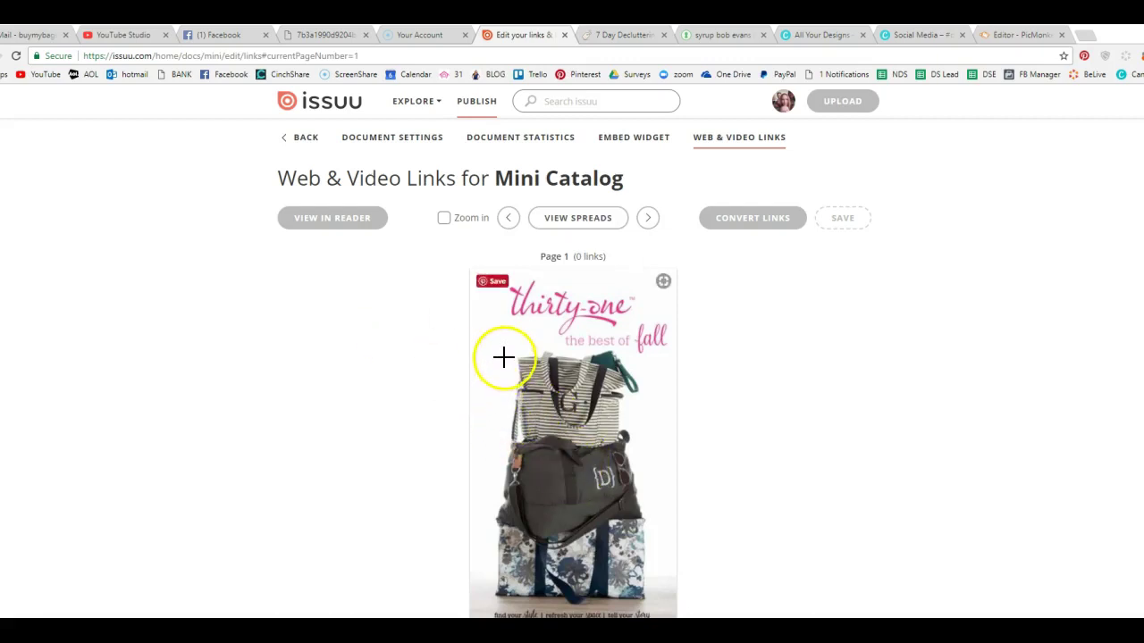
drag(504, 358, 638, 590)
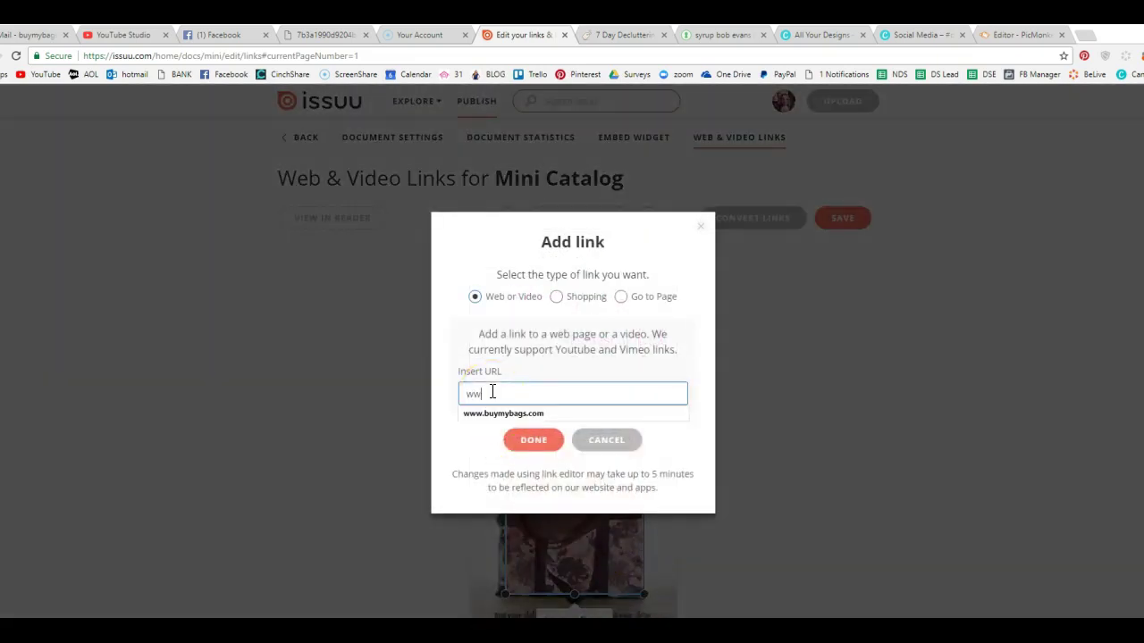
click(495, 416)
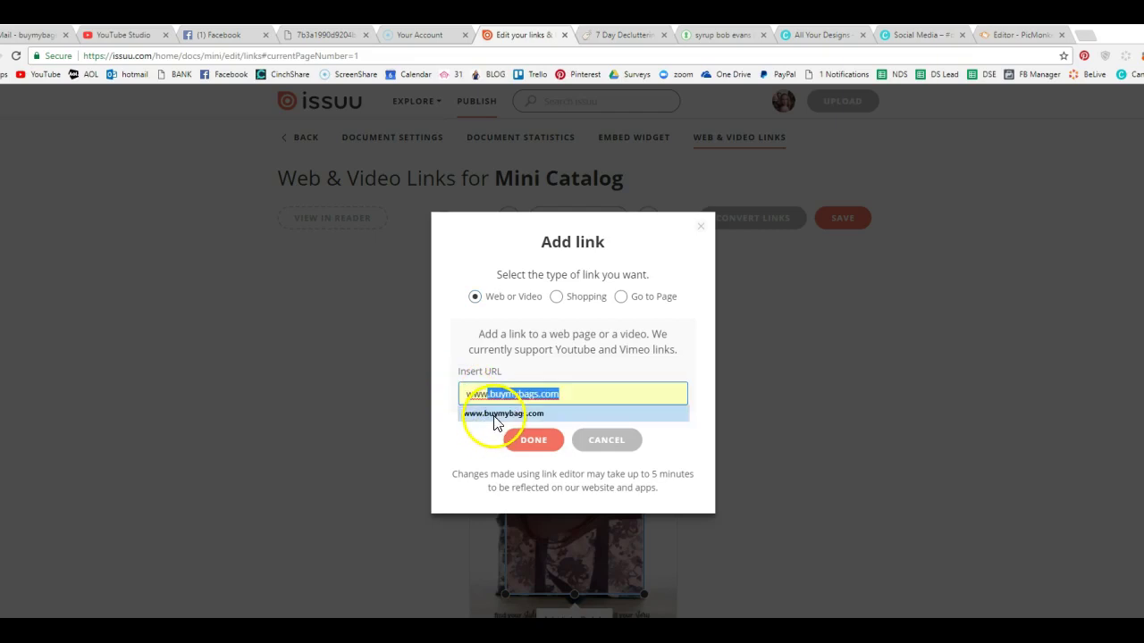
click(529, 448)
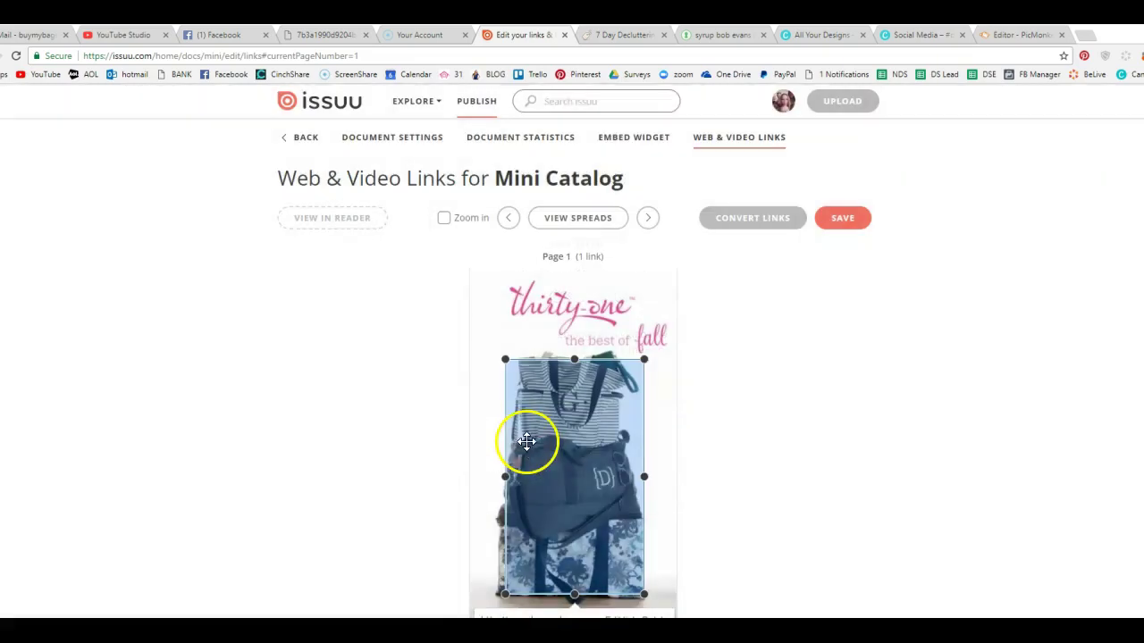
Save the links, view Mini Catalog in the reader, and close the Thirty-One shop tab
click(832, 218)
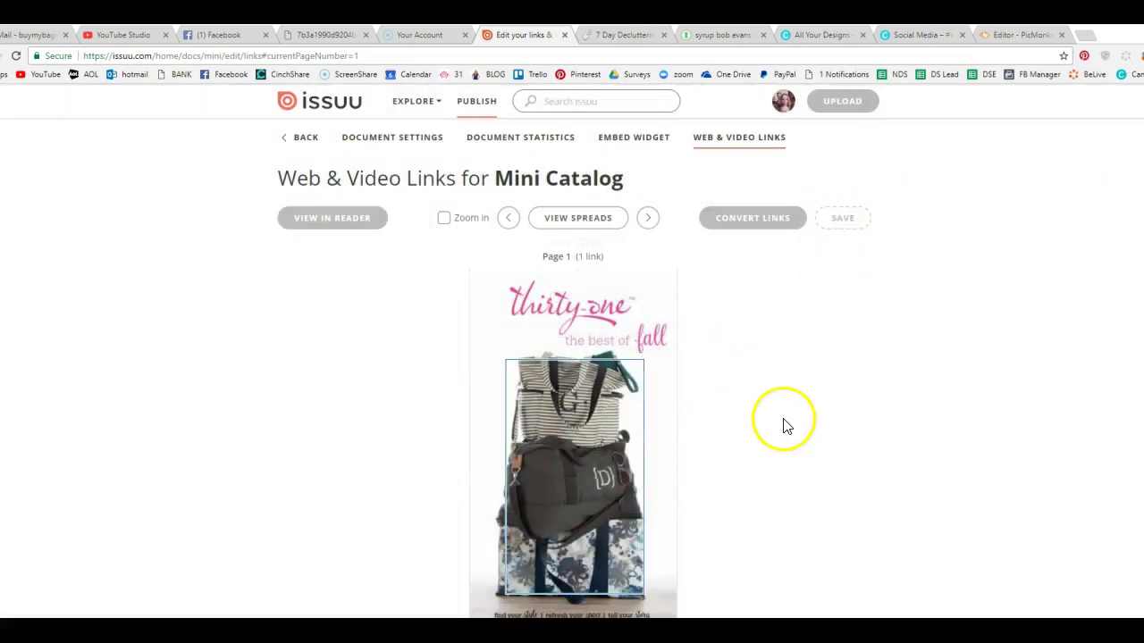
scroll(689, 340, down, 1)
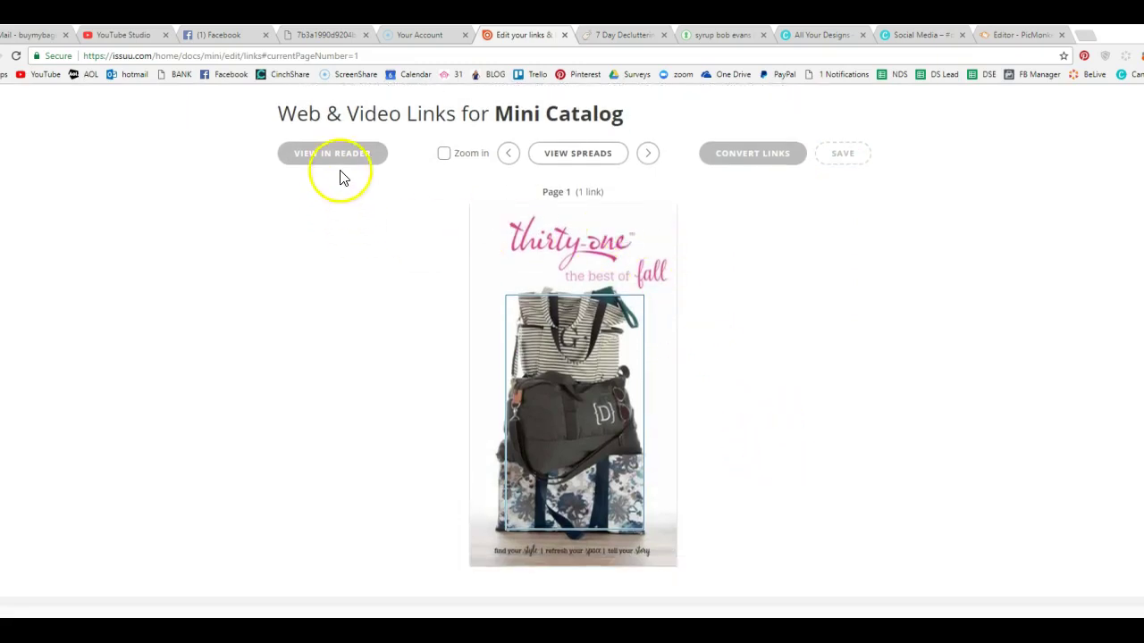
click(336, 157)
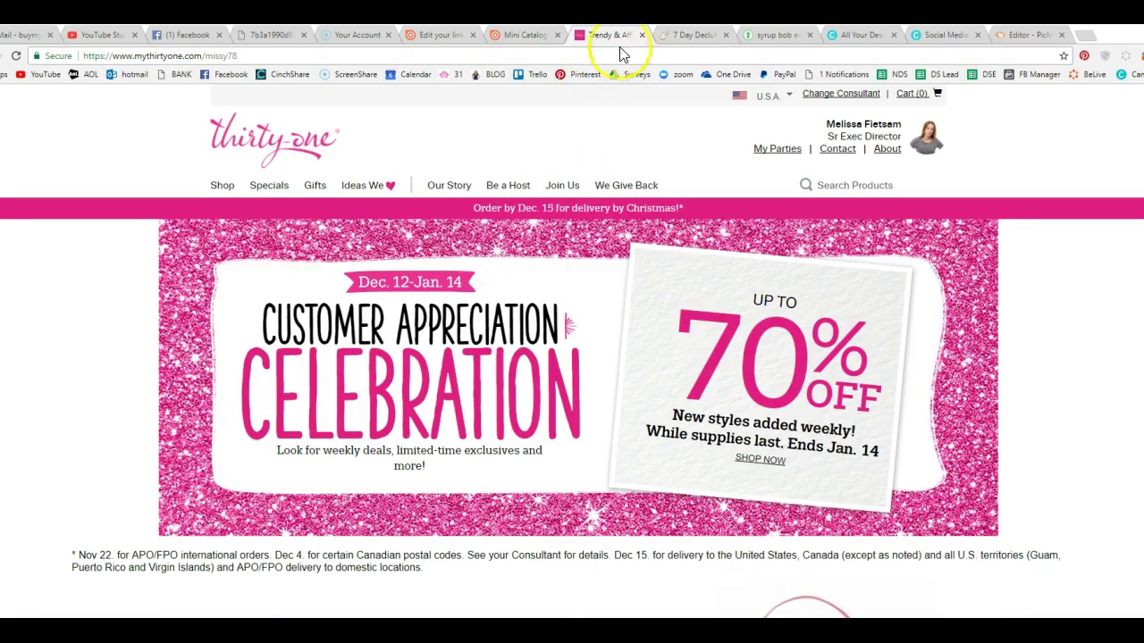
click(642, 36)
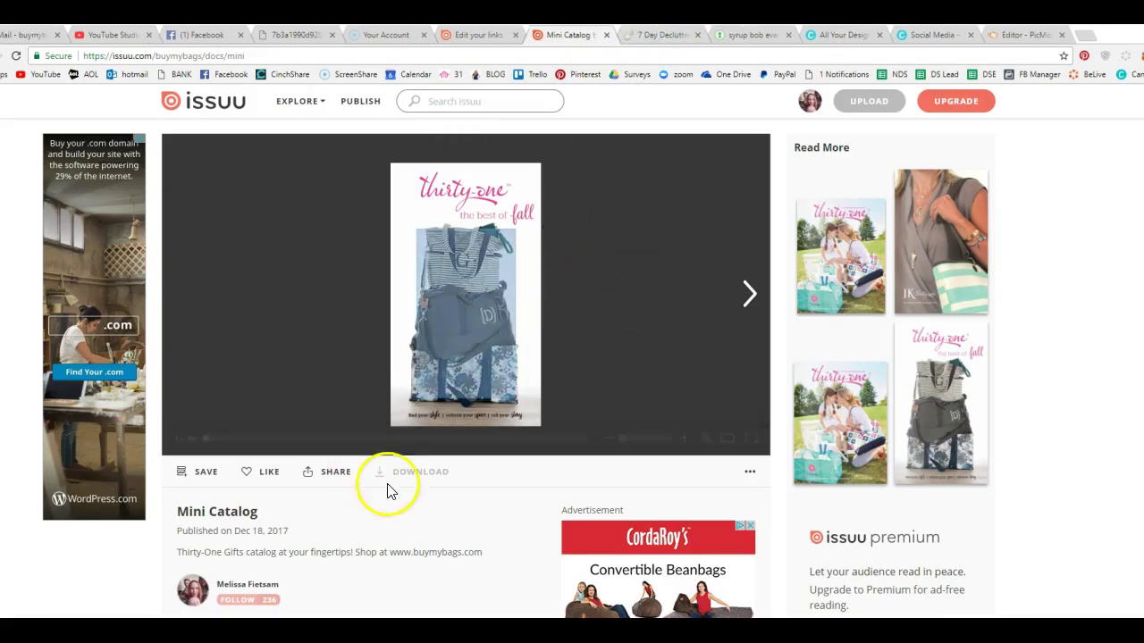
Show Mini Catalog's share link, then switch to the Facebook tab
click(336, 474)
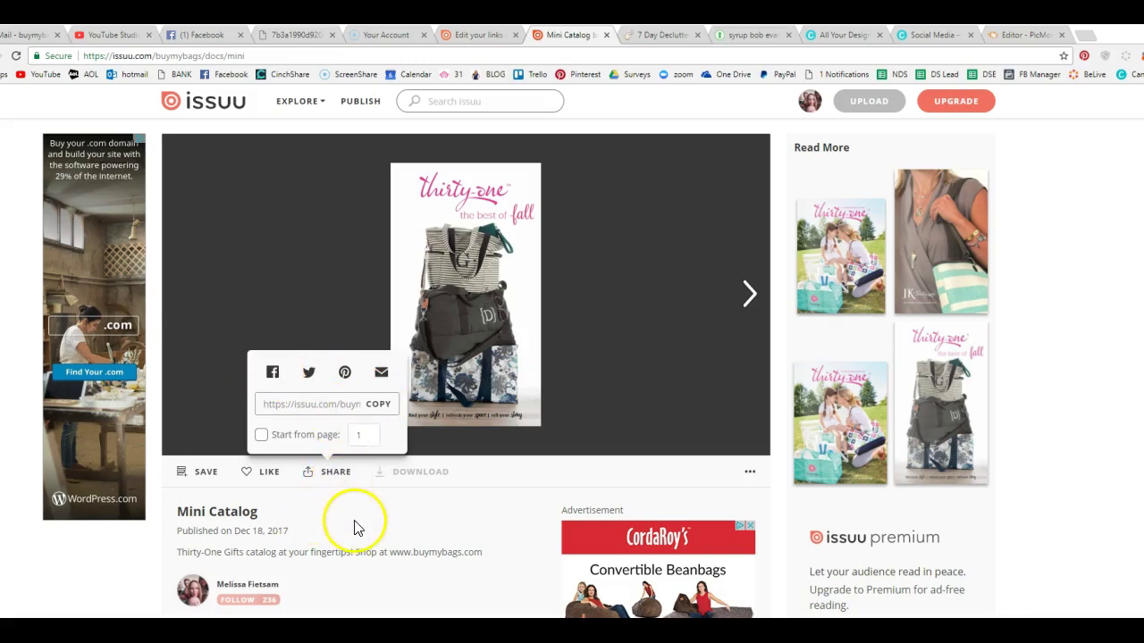
click(185, 41)
Clear the notifications and chat, then search for the Facebook group and open its page
click(973, 262)
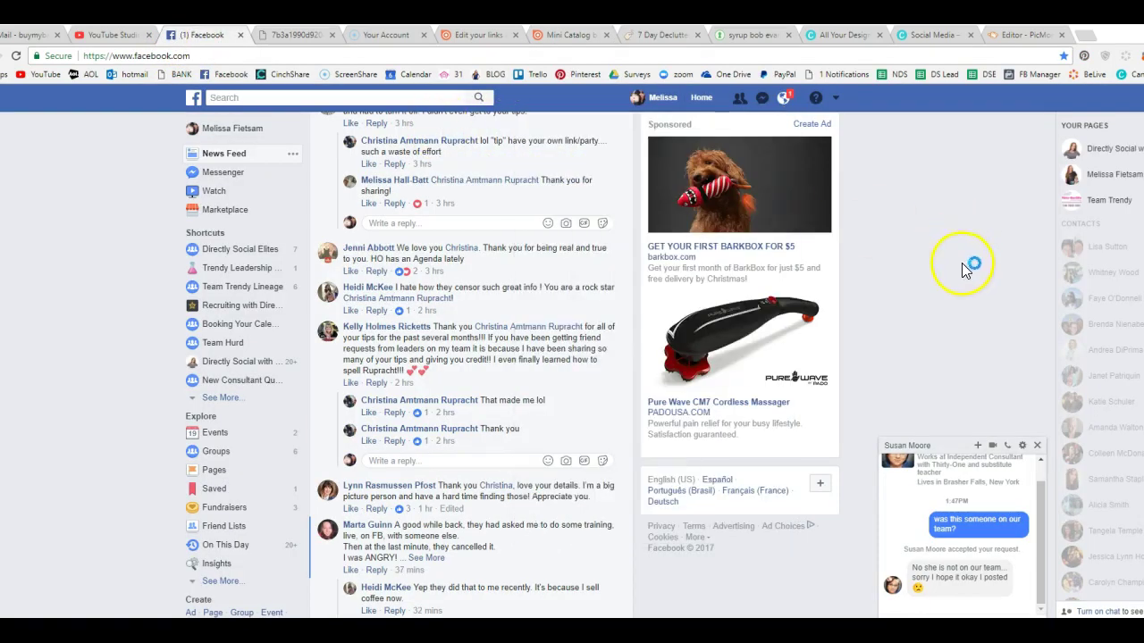
click(1039, 447)
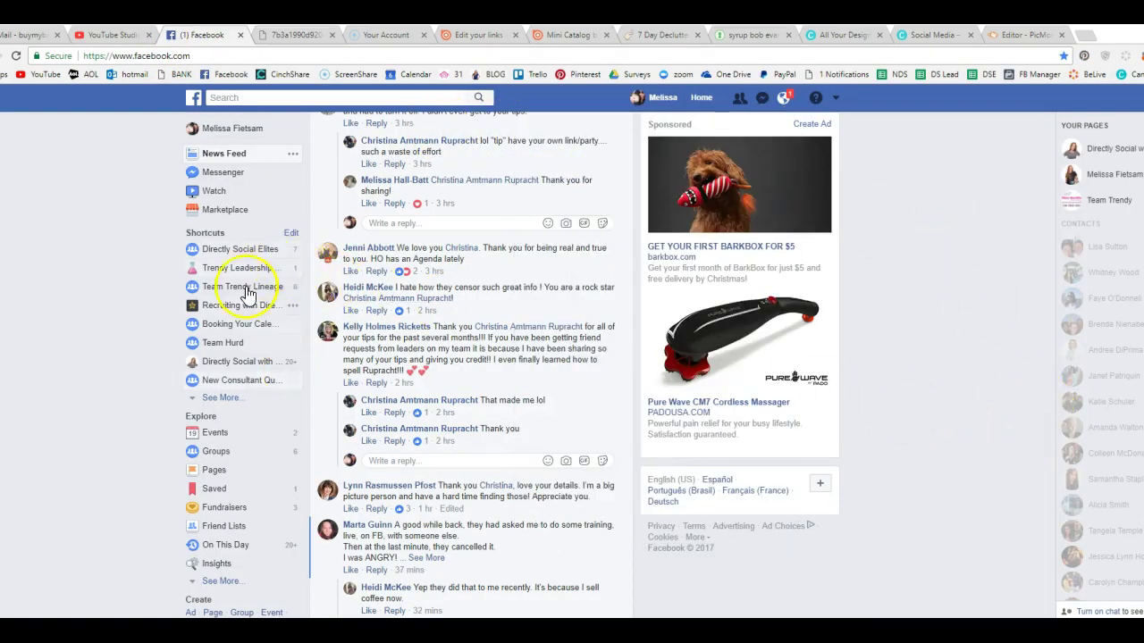
click(264, 98)
text(meliss)
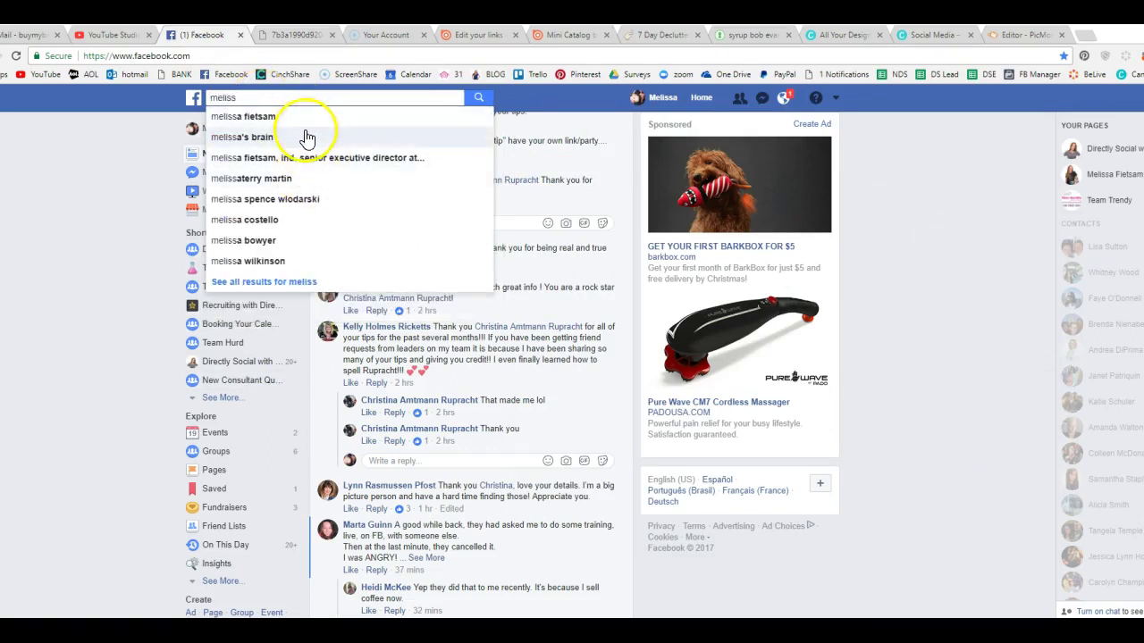
click(307, 139)
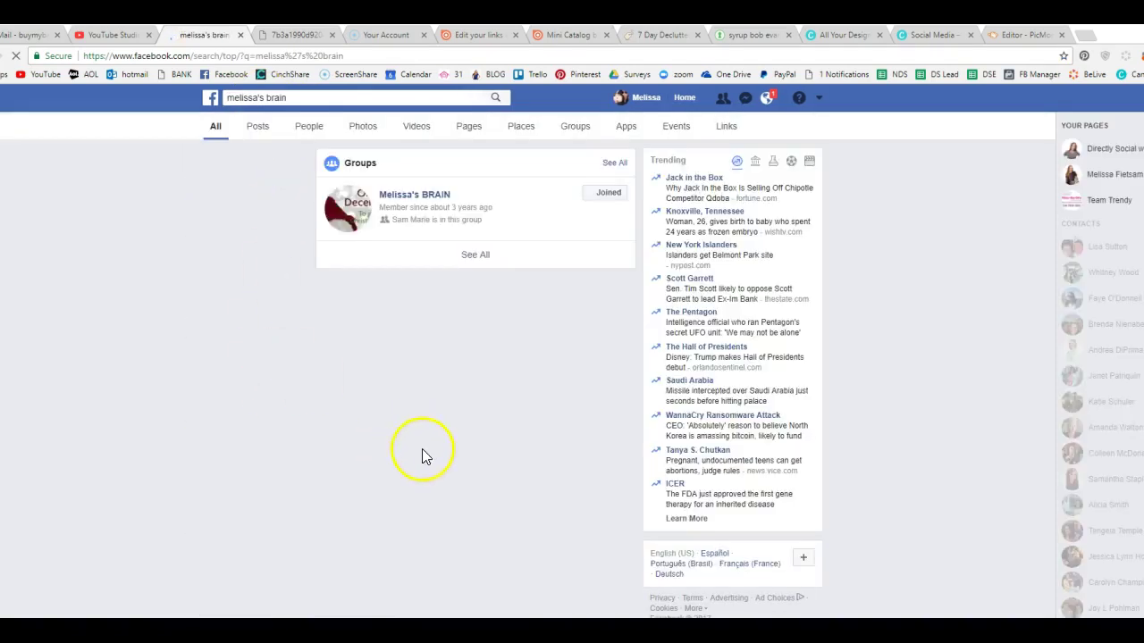
click(449, 204)
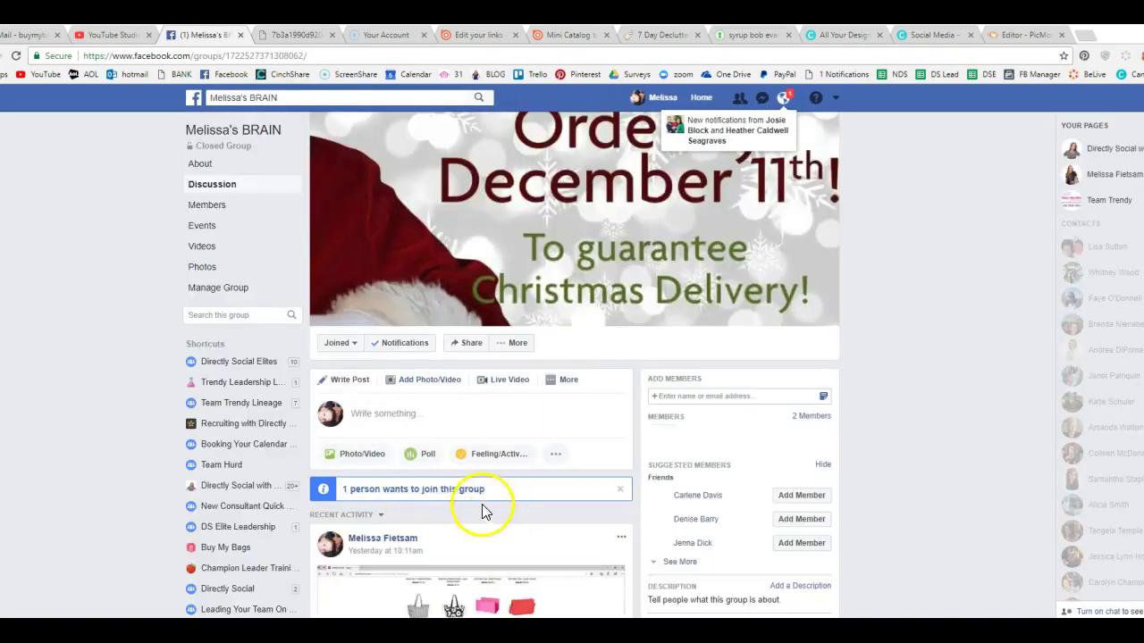
Paste the Mini Catalog link into a new group post, publish it, and open it on issuu
right_click(396, 409)
click(384, 420)
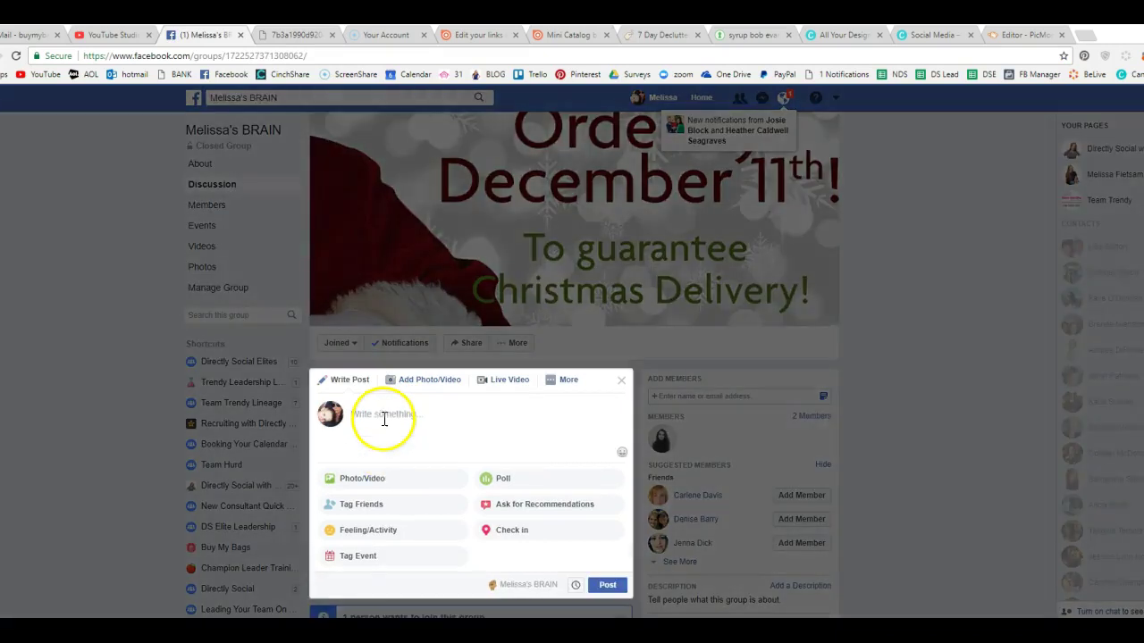
right_click(383, 420)
click(373, 418)
right_click(373, 418)
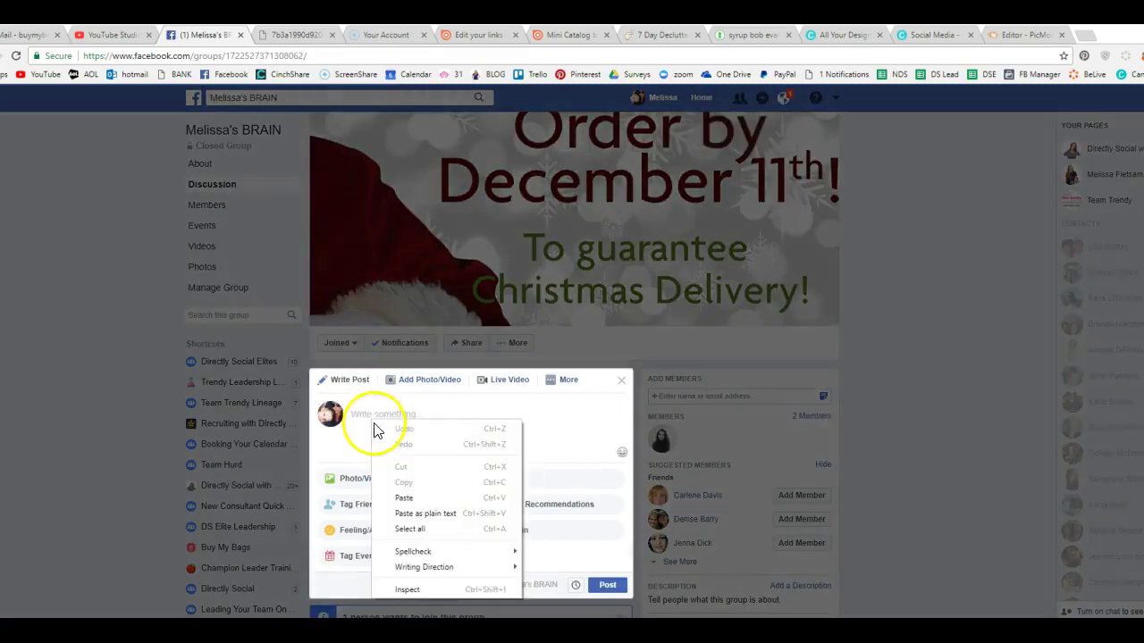
click(418, 492)
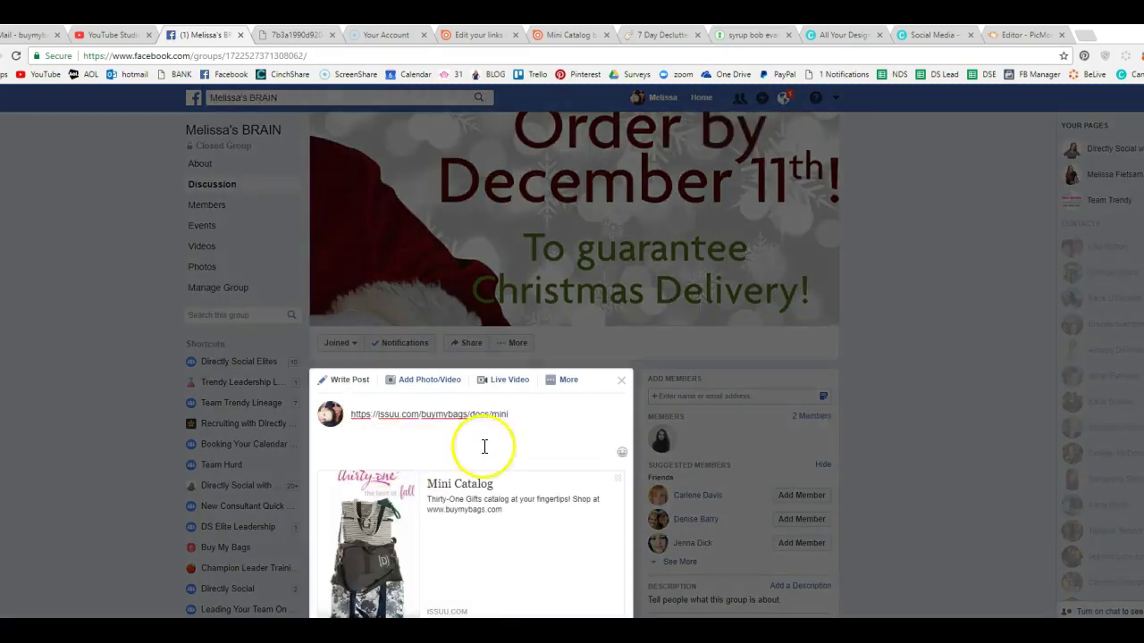
scroll(549, 454, down, 1)
scroll(549, 456, down, 1)
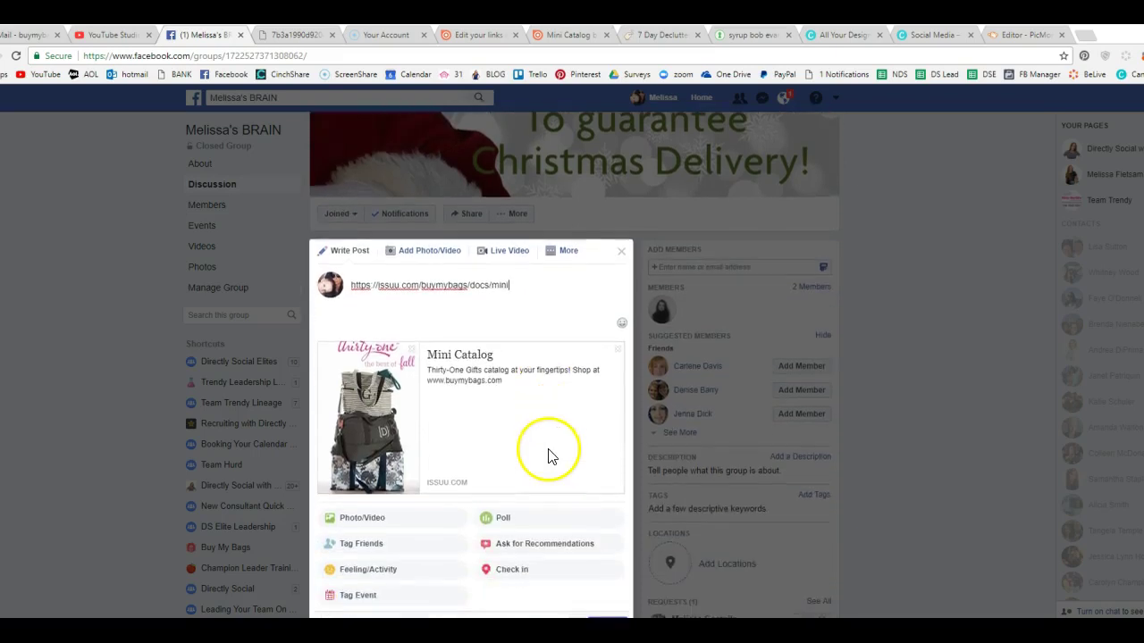
scroll(604, 596, down, 1)
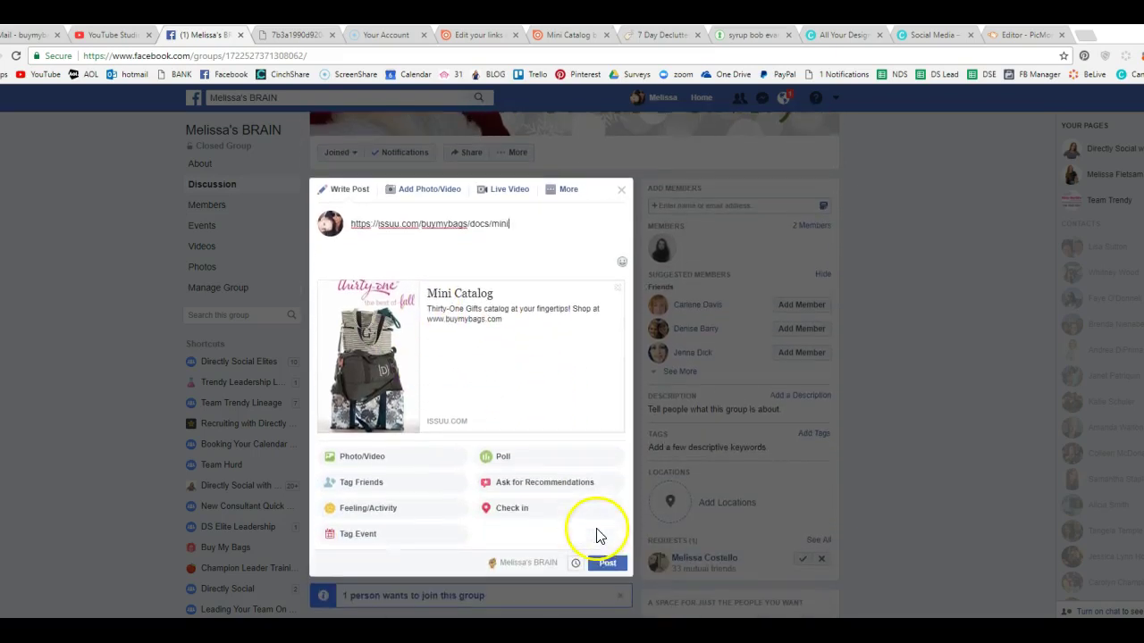
click(607, 561)
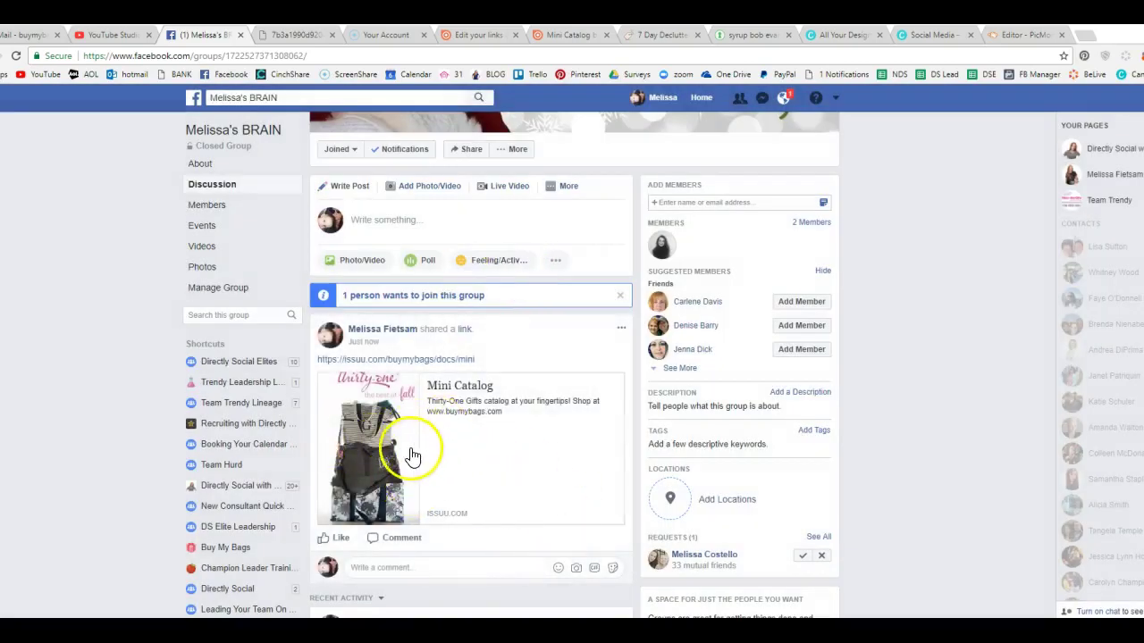
click(417, 478)
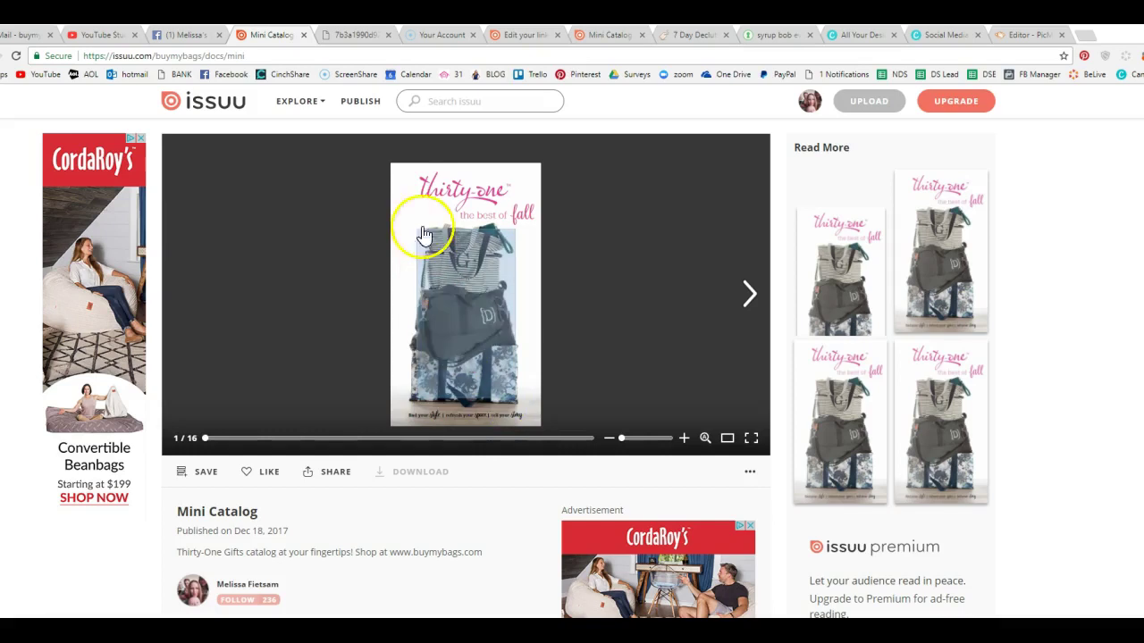
Go through the account menu to Publisher Home and show the 40-item publication list
click(811, 106)
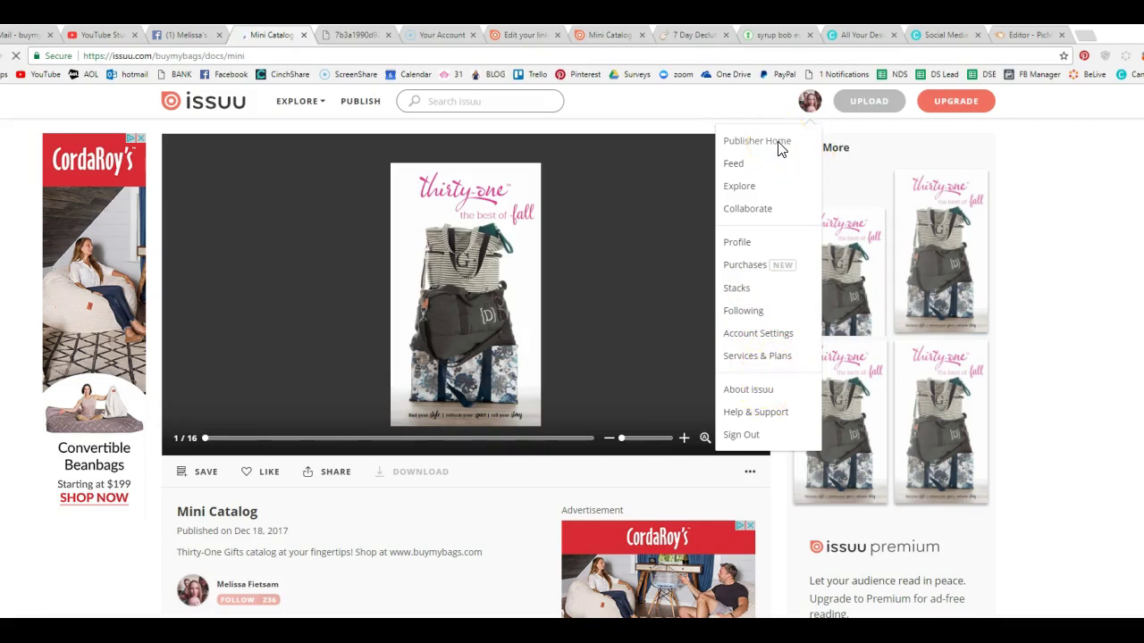
click(197, 115)
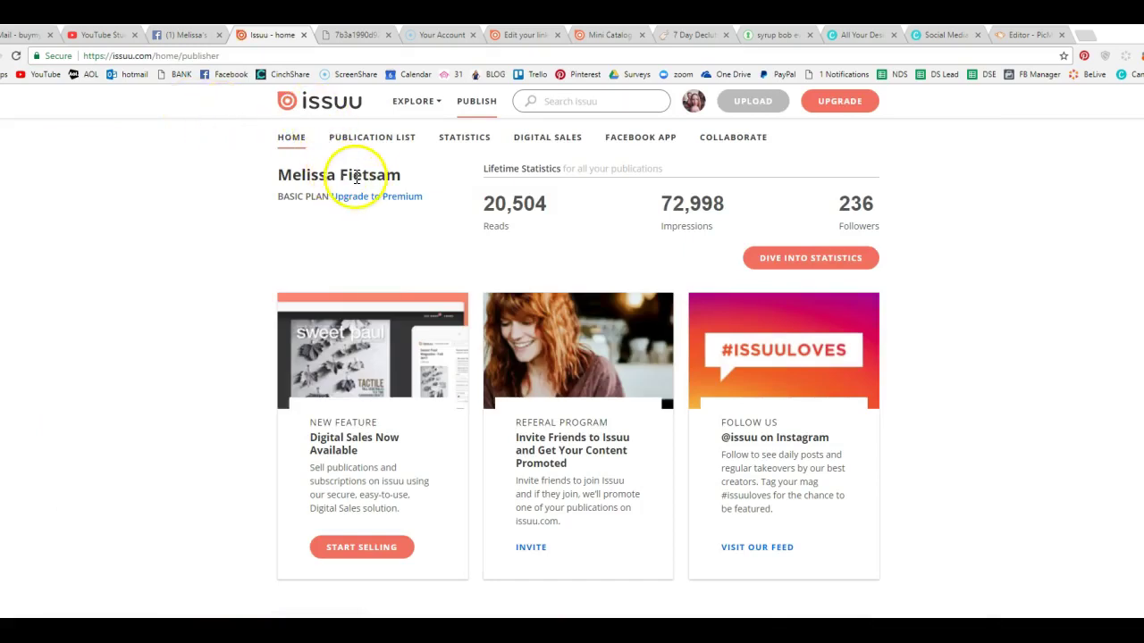
mouse_move(413, 101)
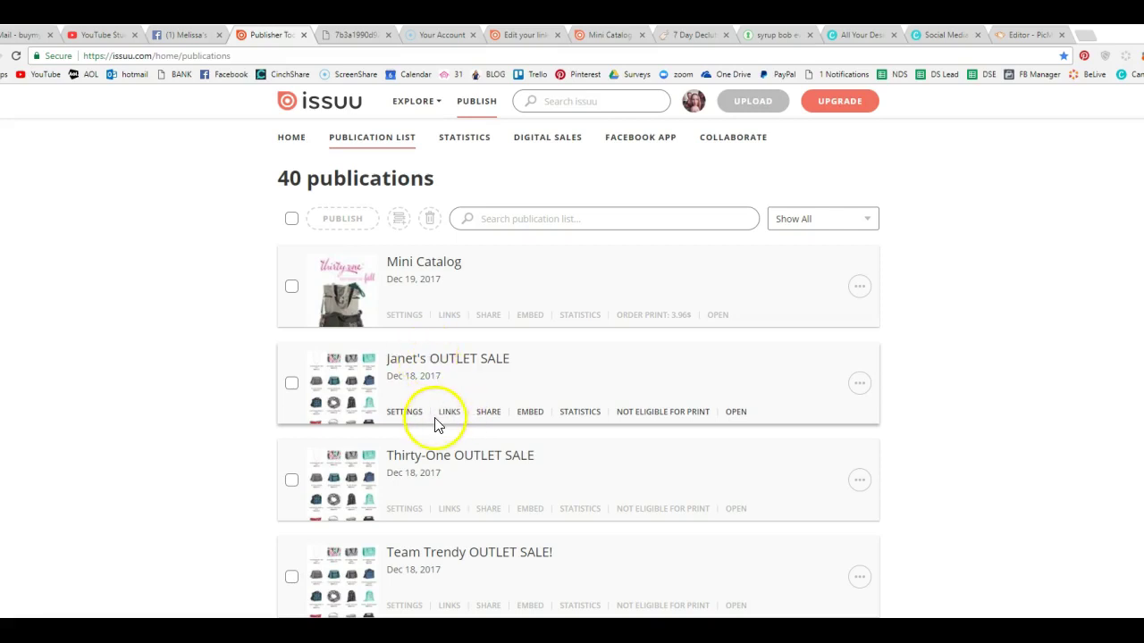
Open Janet's OUTLET SALE flipbook and page through to the 6-7 spread
click(735, 413)
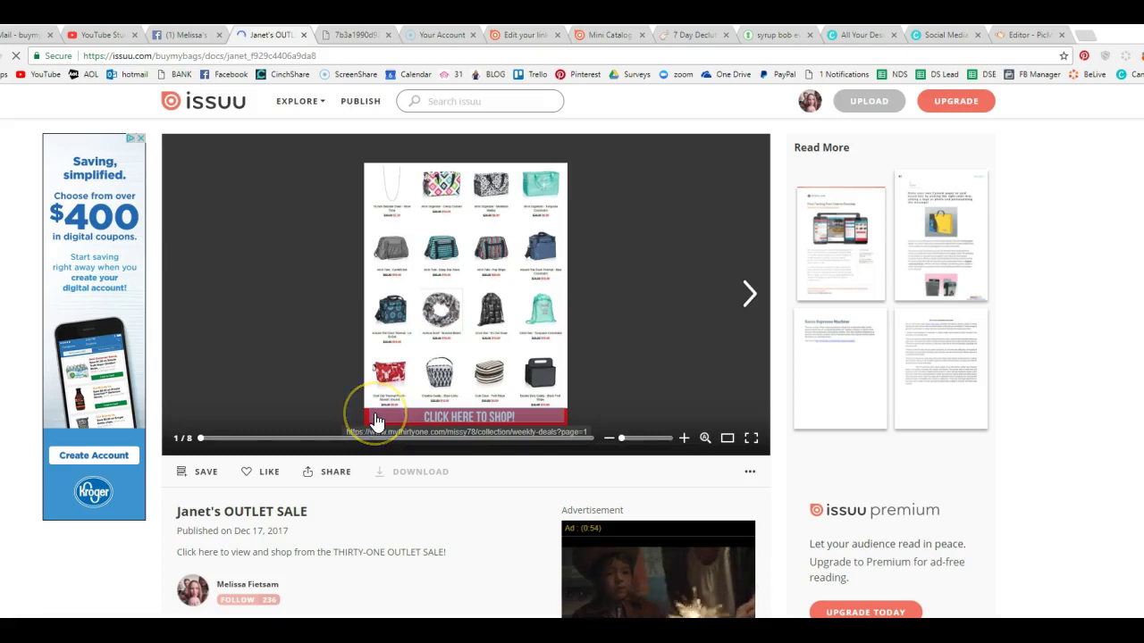
click(748, 291)
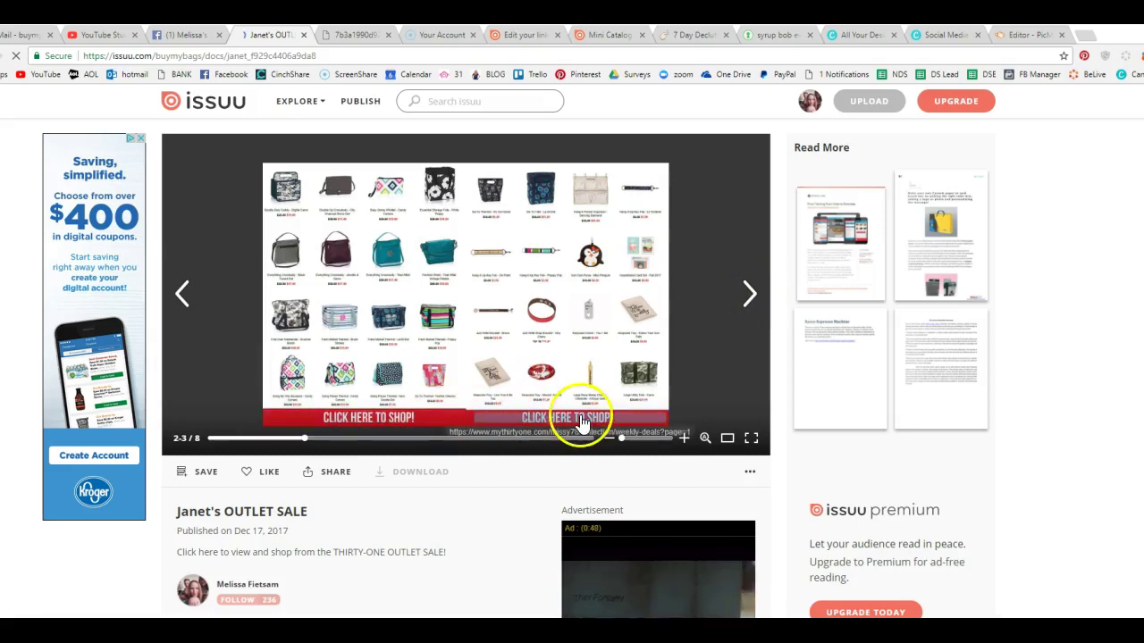
click(750, 293)
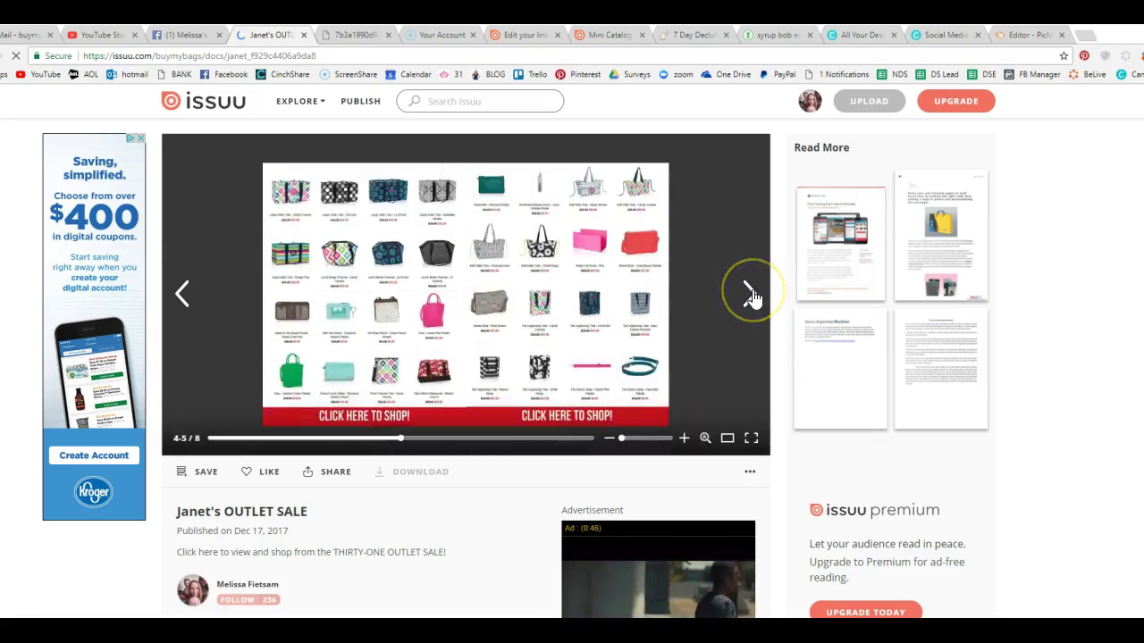
click(750, 295)
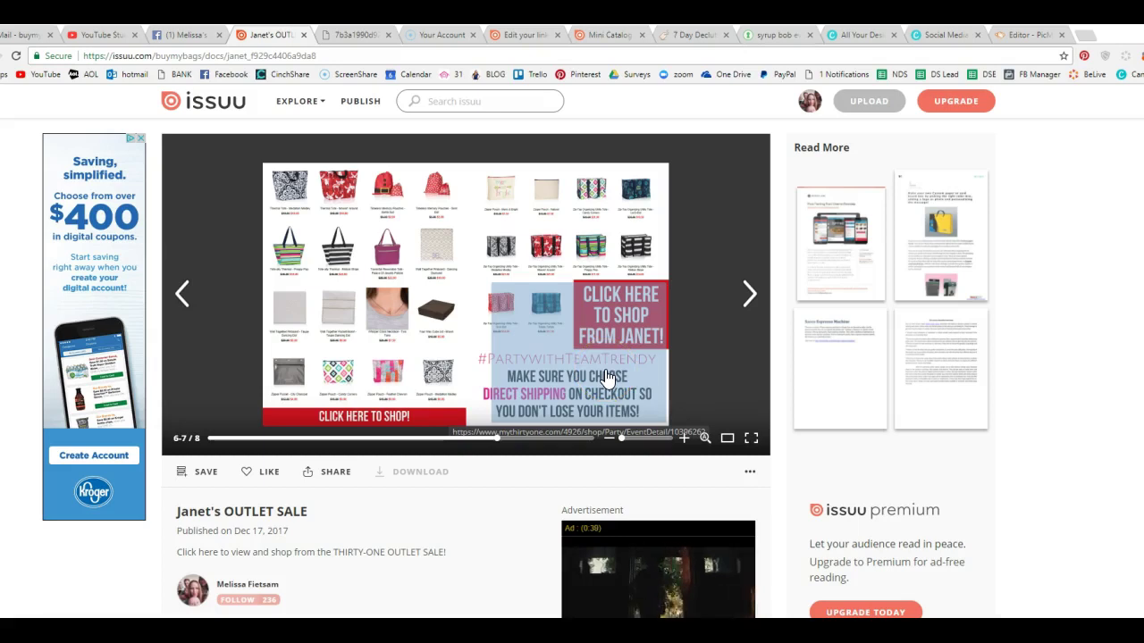
Test the Click Here to Shop link, close its tab, and return to the publication list
click(606, 377)
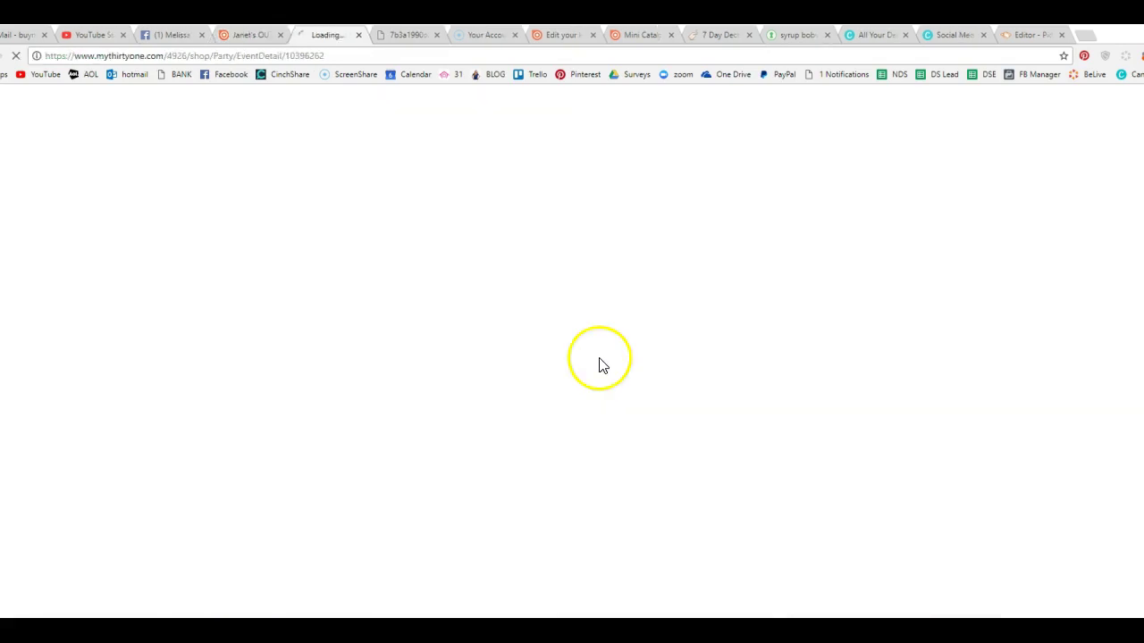
click(358, 36)
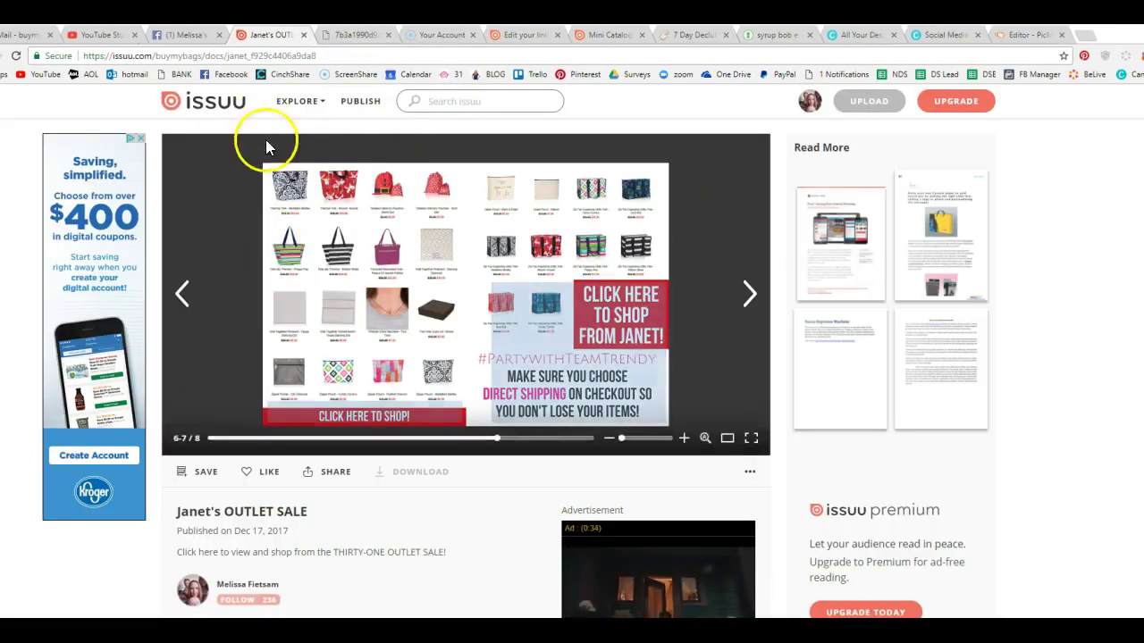
click(16, 56)
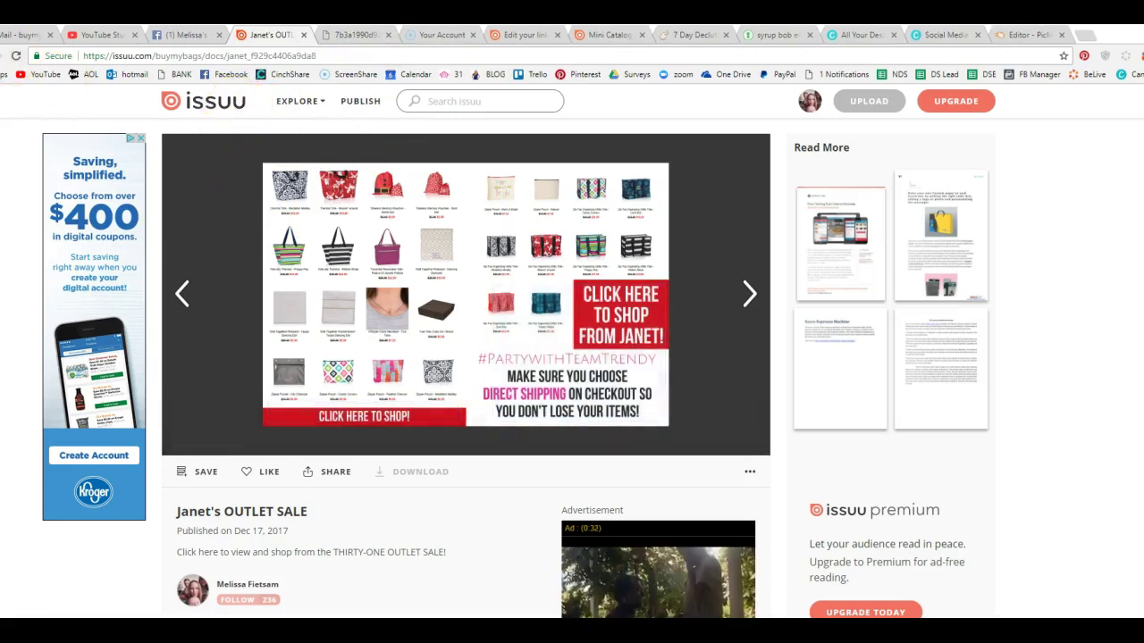
Open the Hostess V.I.P. Packet, page to its 6-7 spread, and close the OneDrive order form tab
scroll(487, 295, down, 4)
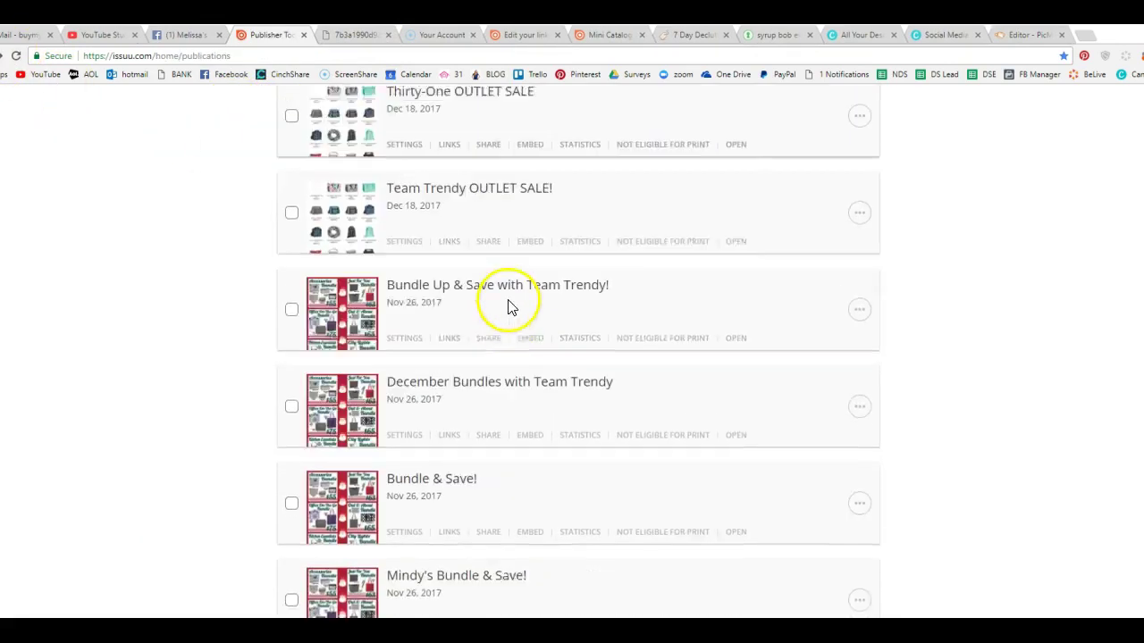
scroll(487, 312, down, 4)
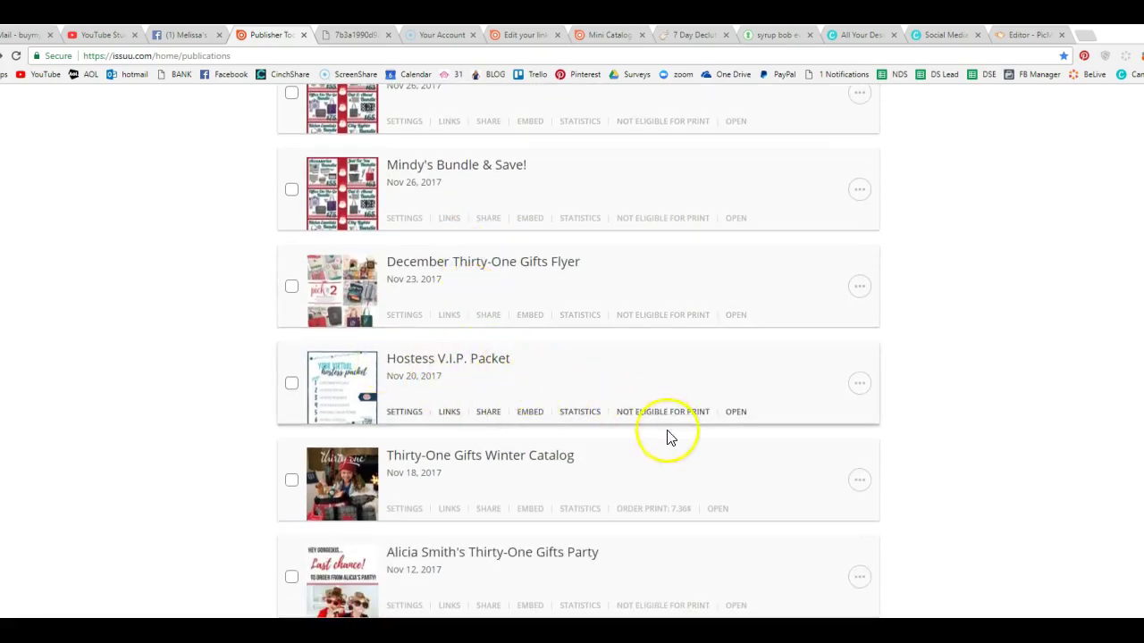
click(737, 413)
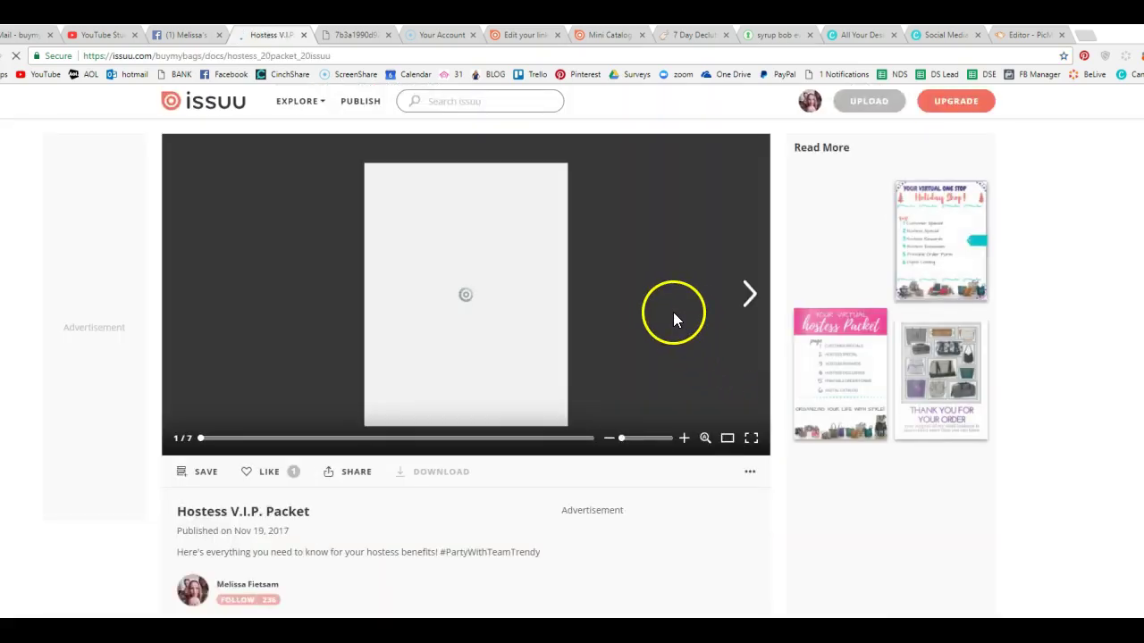
click(749, 299)
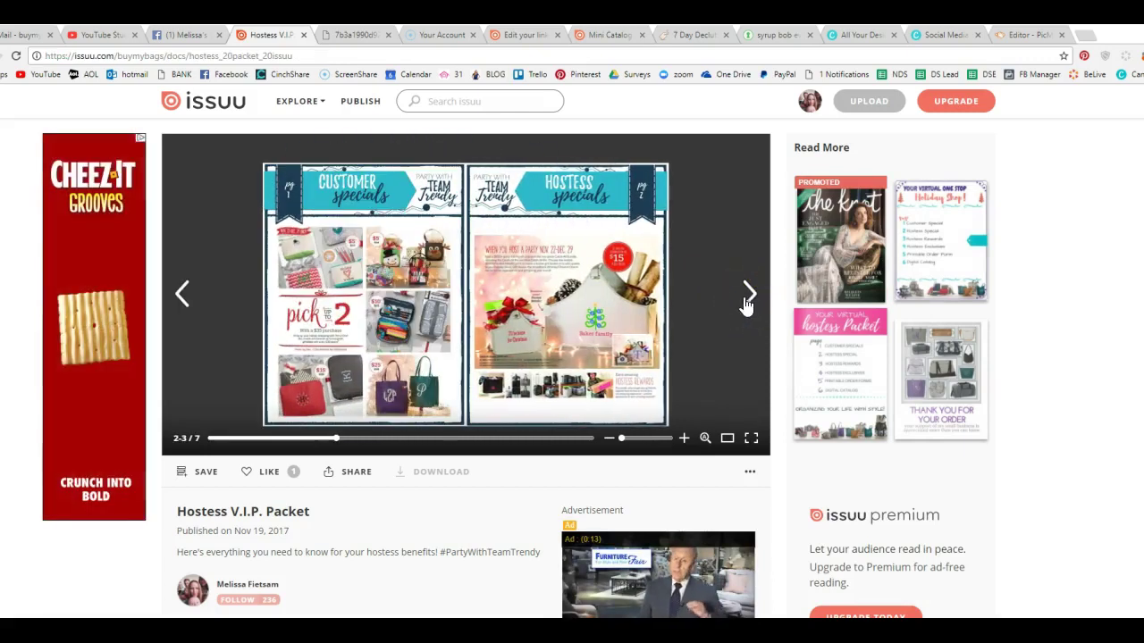
click(749, 298)
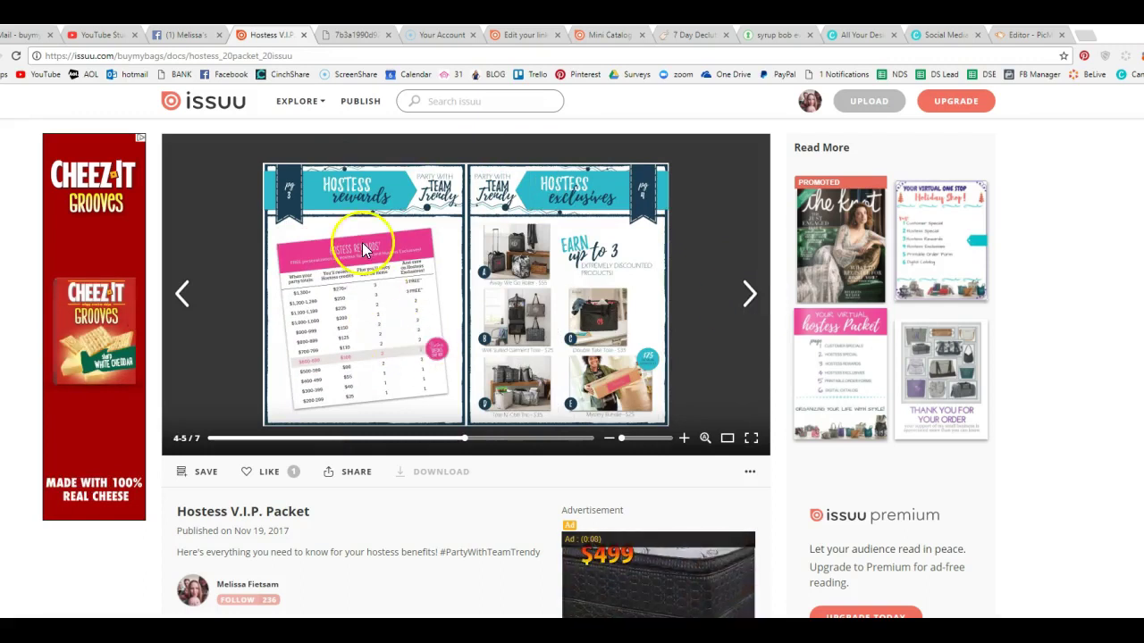
click(750, 300)
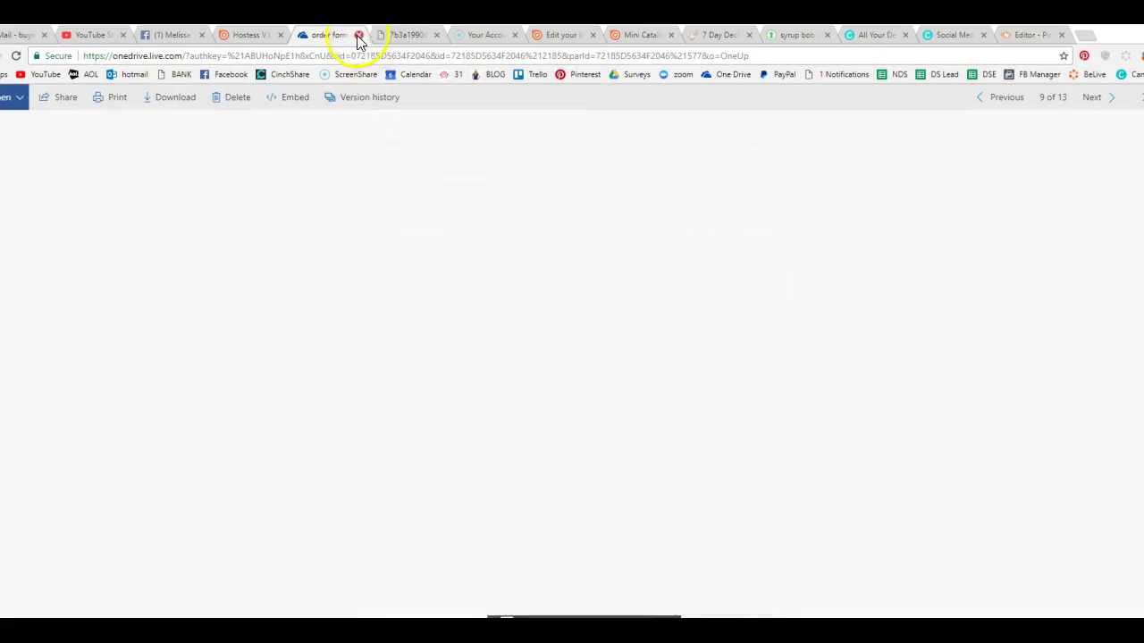
click(358, 36)
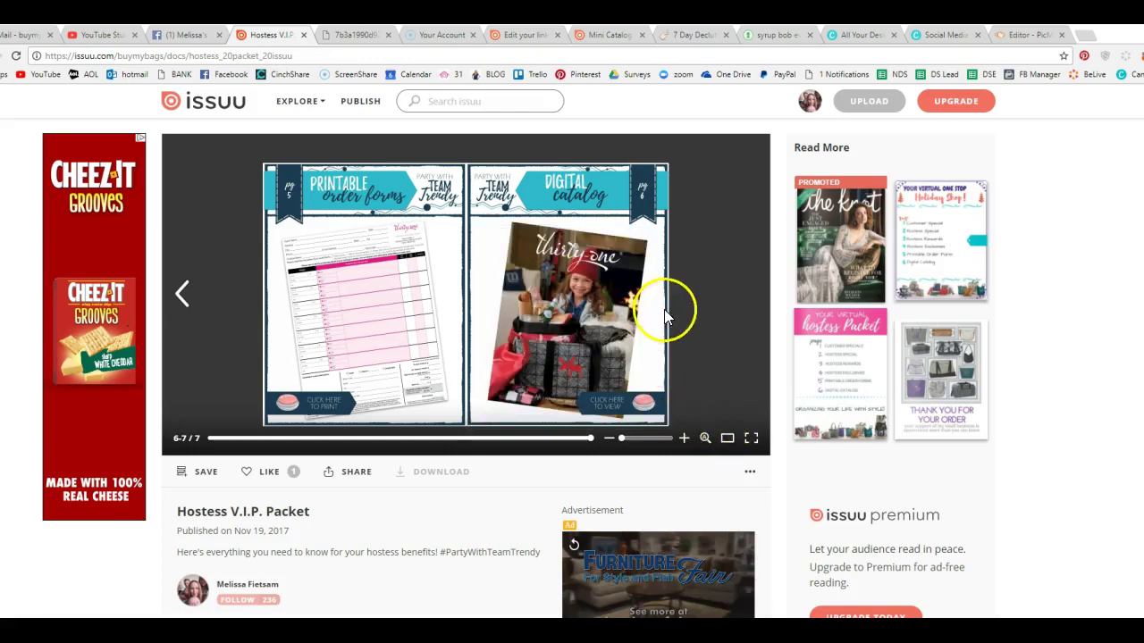
Open the first Thirty-One Gifts Party flipbook and page through to its 6-7 spread
scroll(444, 447, down, 2)
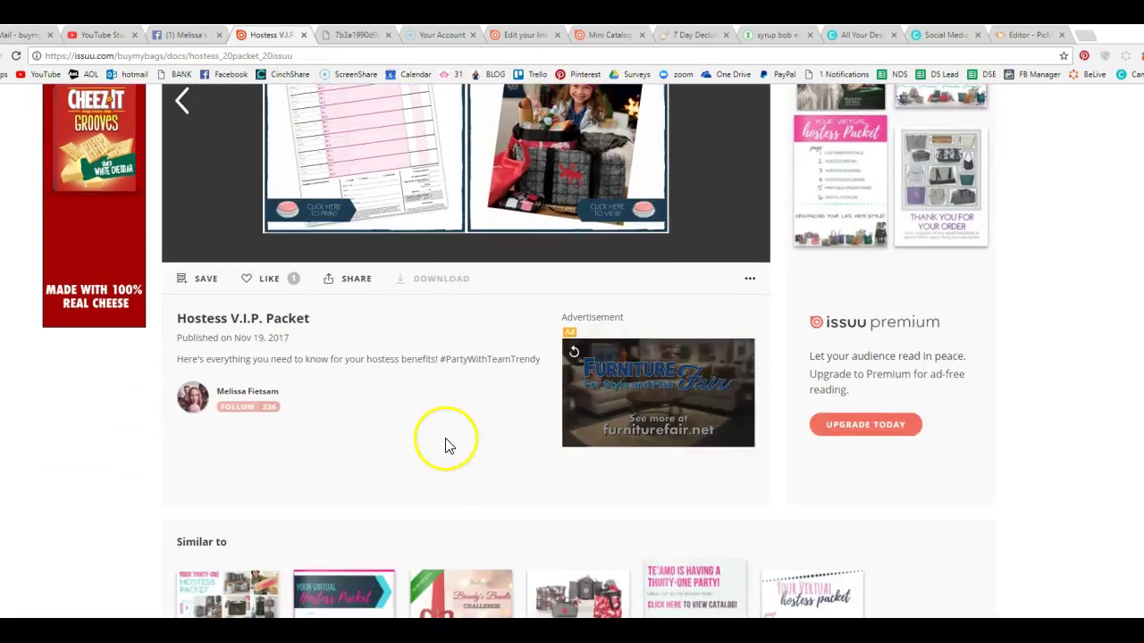
scroll(444, 447, up, 3)
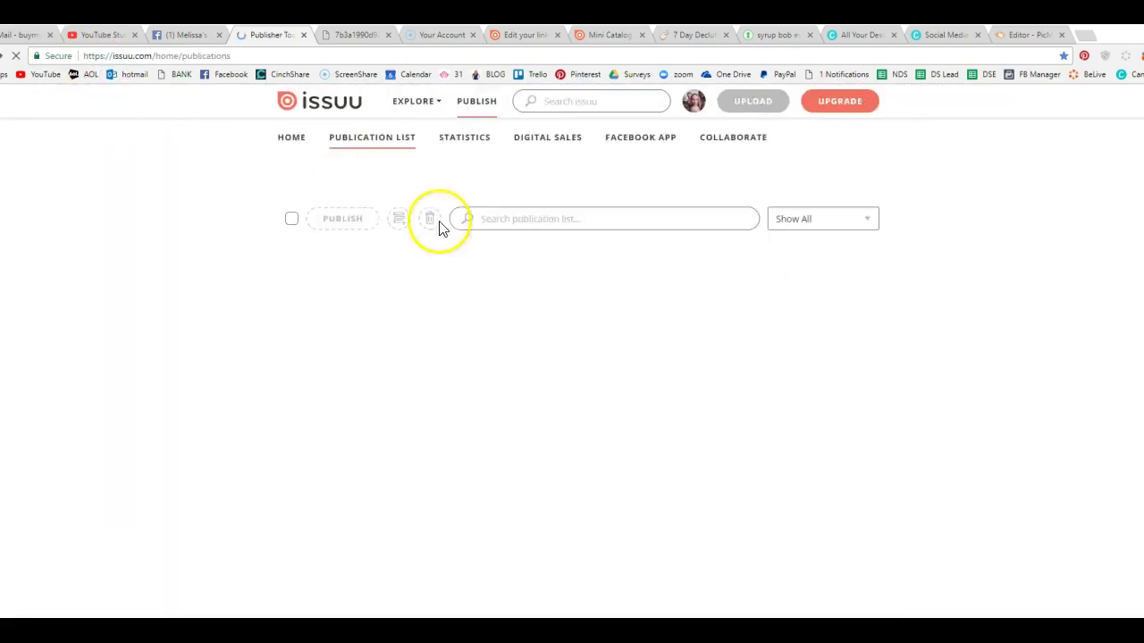
scroll(577, 401, down, 10)
scroll(586, 408, down, 1)
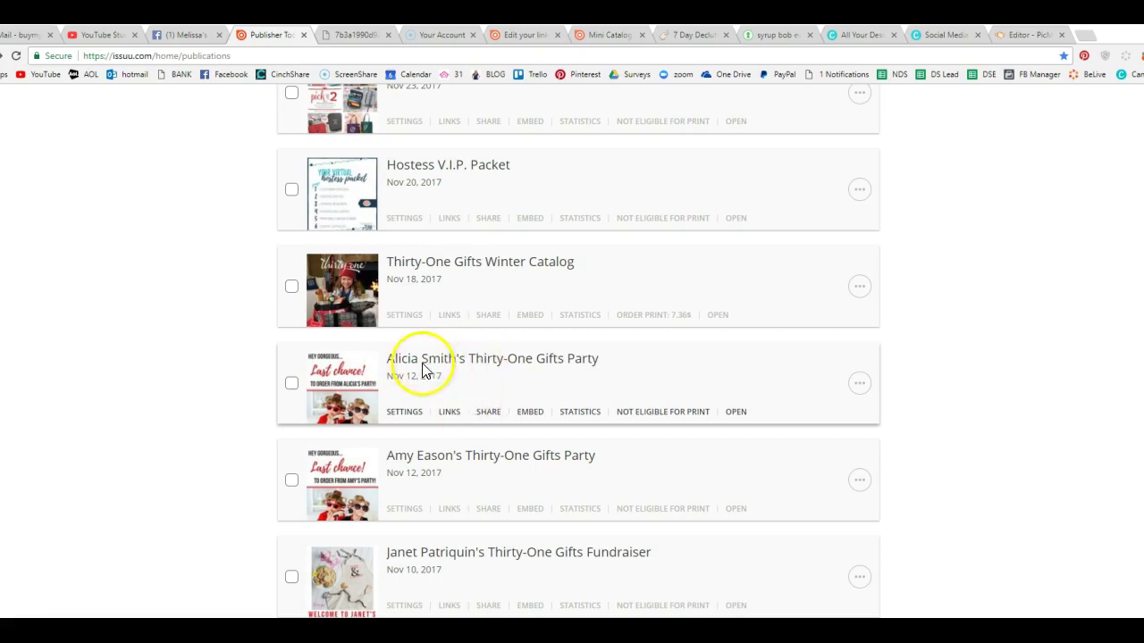
click(736, 414)
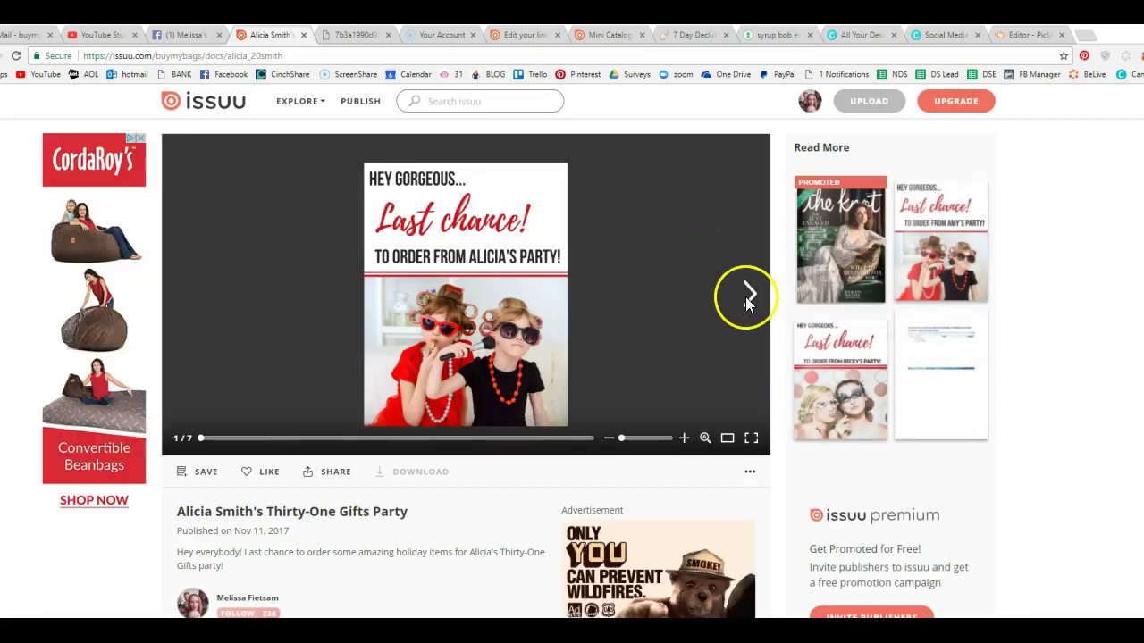
click(748, 295)
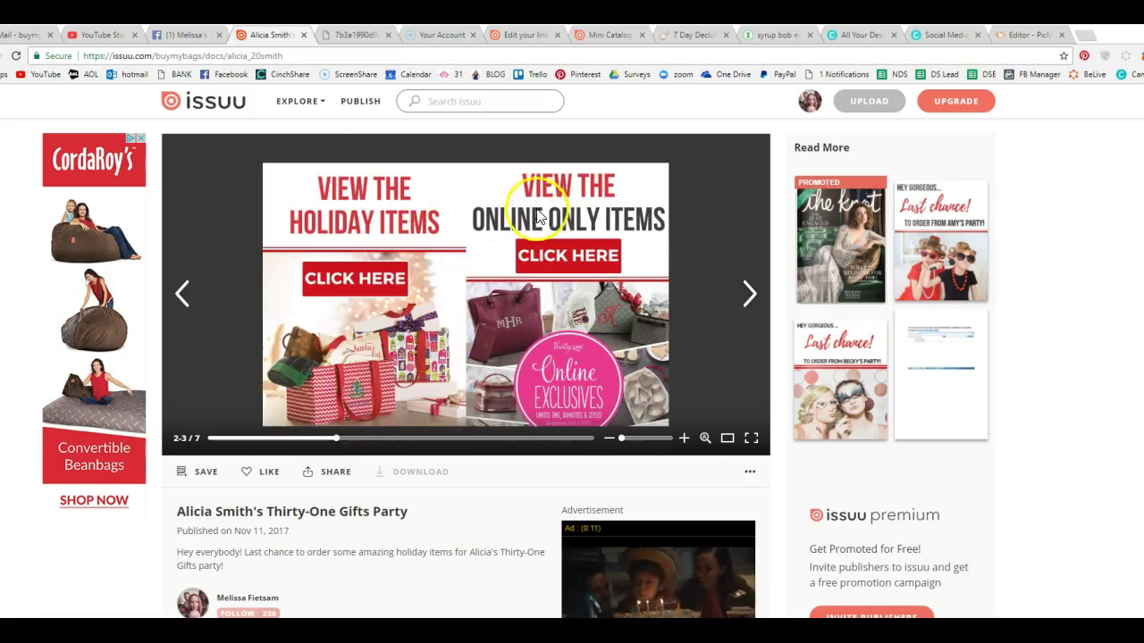
click(748, 295)
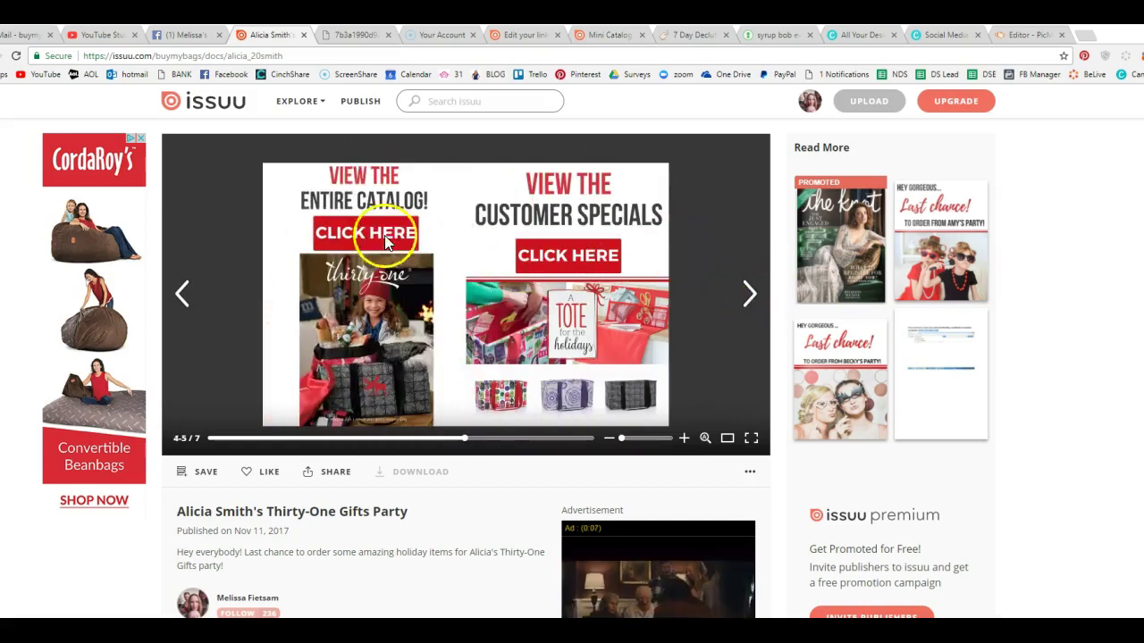
click(747, 297)
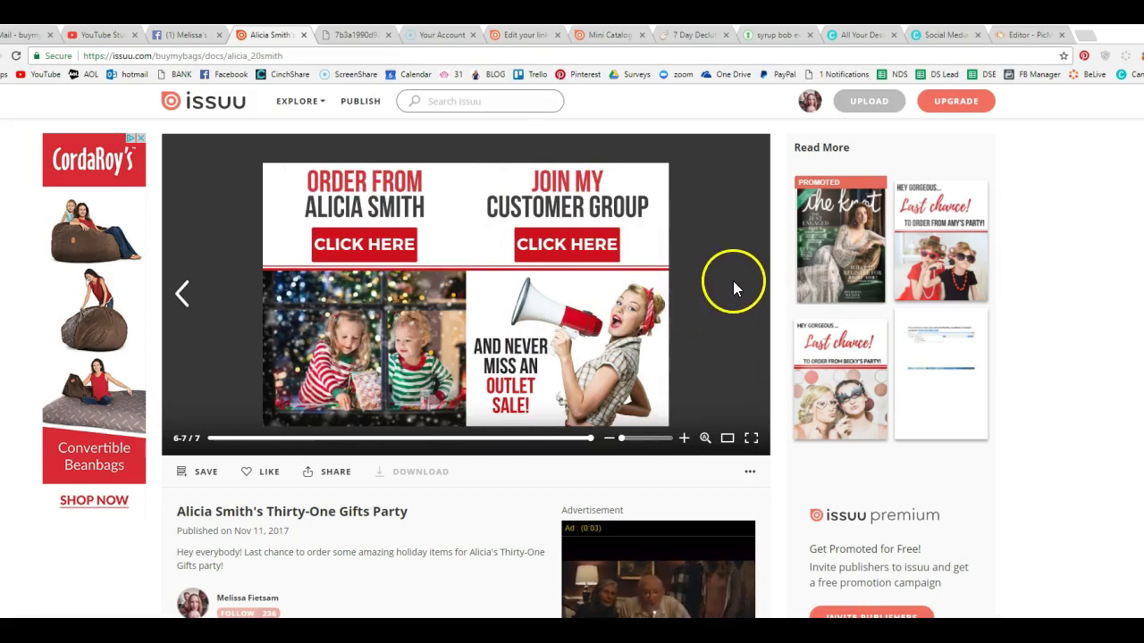